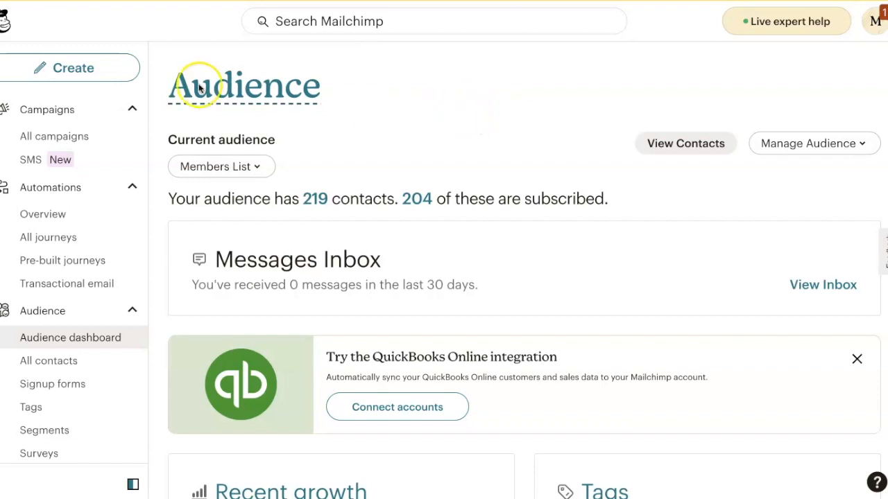
# Replicate the sent Mar/Apr newsletter campaign from the list of all campaigns
pyautogui.click(60, 136)
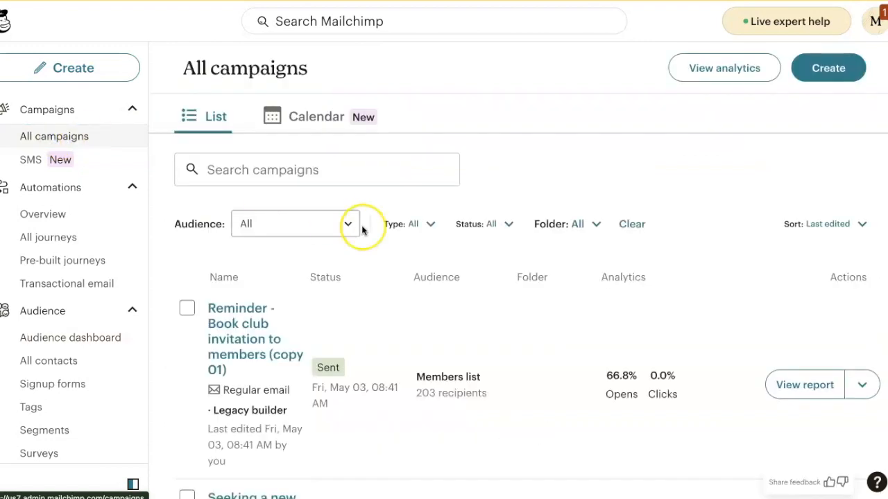
pyautogui.scroll(-1, 362, 230)
pyautogui.scroll(1, 362, 230)
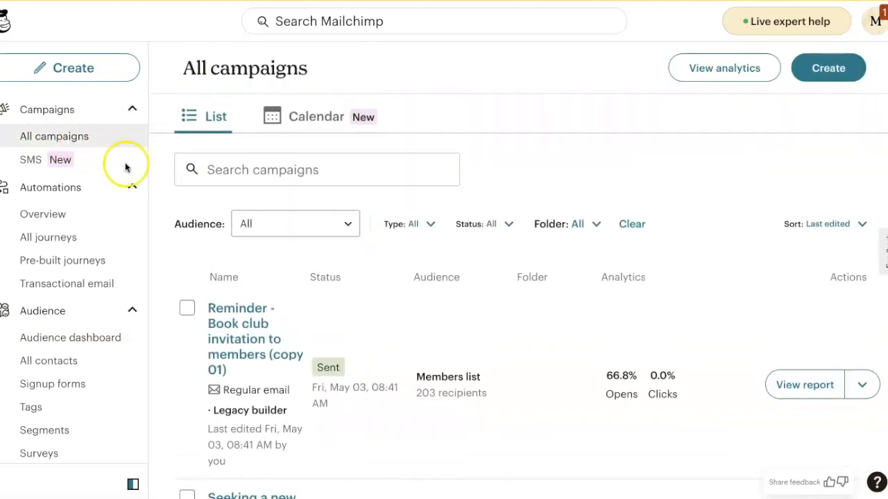
pyautogui.scroll(-10, 300, 272)
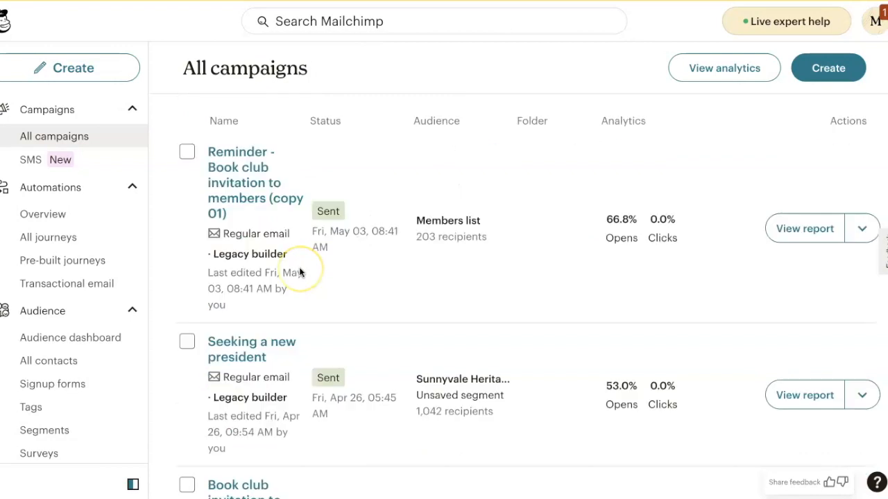
pyautogui.scroll(-1, 300, 272)
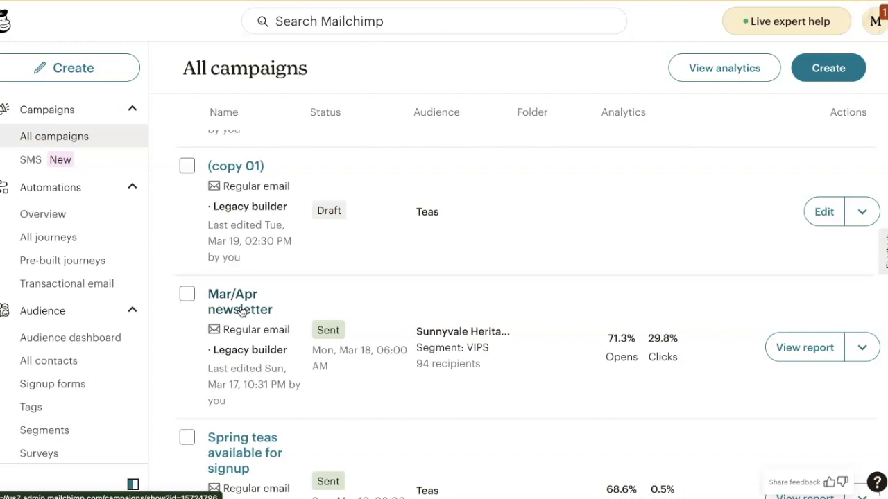
pyautogui.click(860, 350)
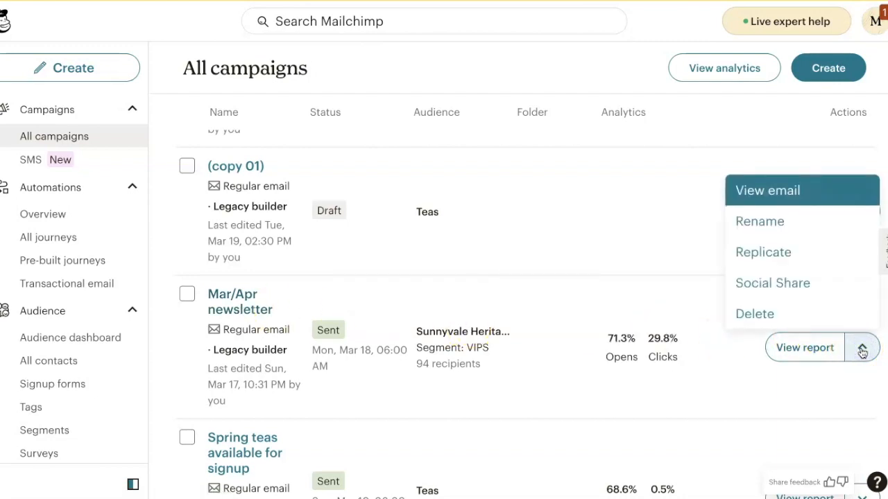
pyautogui.click(782, 258)
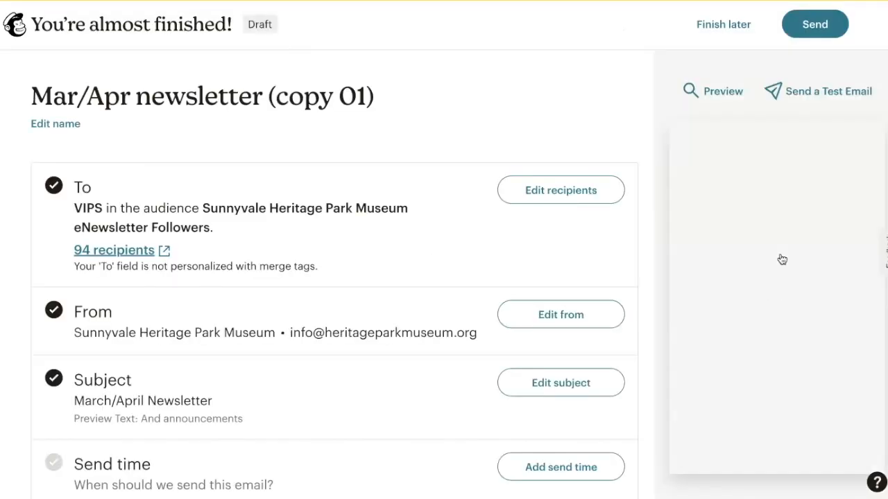
# Rename the copied campaign to "May/June newsletter" and save the name
pyautogui.click(59, 129)
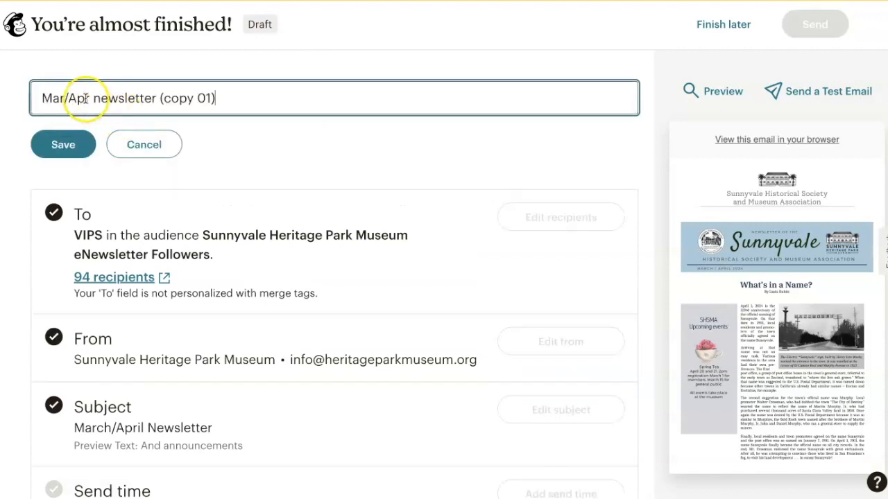
pyautogui.moveTo(89, 98); pyautogui.dragTo(20, 99)
pyautogui.write('May')
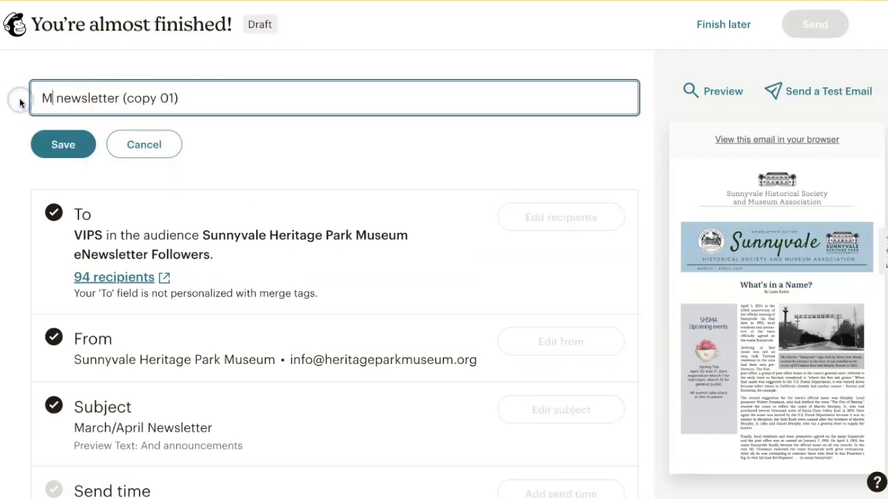
pyautogui.write('/June')
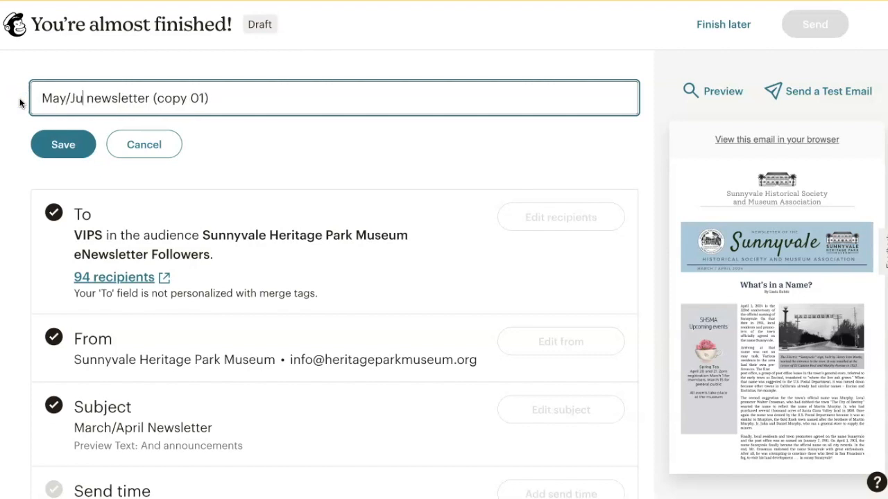
pyautogui.click(230, 92)
pyautogui.press('BackSpace')
pyautogui.press('BackSpace')
pyautogui.press('BackSpace')
pyautogui.press('BackSpace')
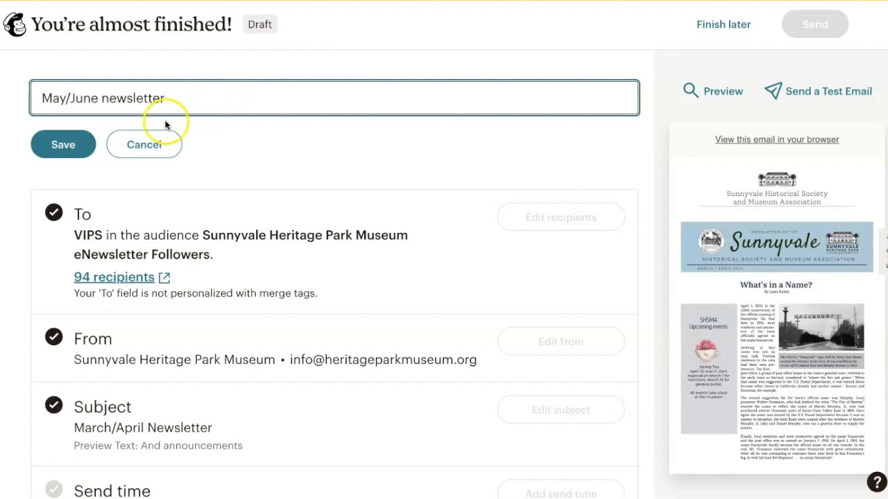
pyautogui.click(71, 144)
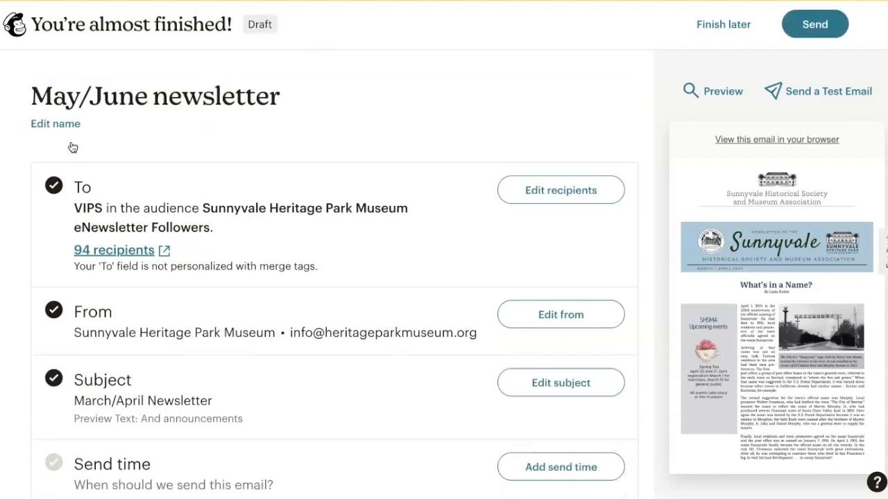
# Change the email's subject line to "May/June Newsletter" and save it
pyautogui.scroll(-1, 135, 232)
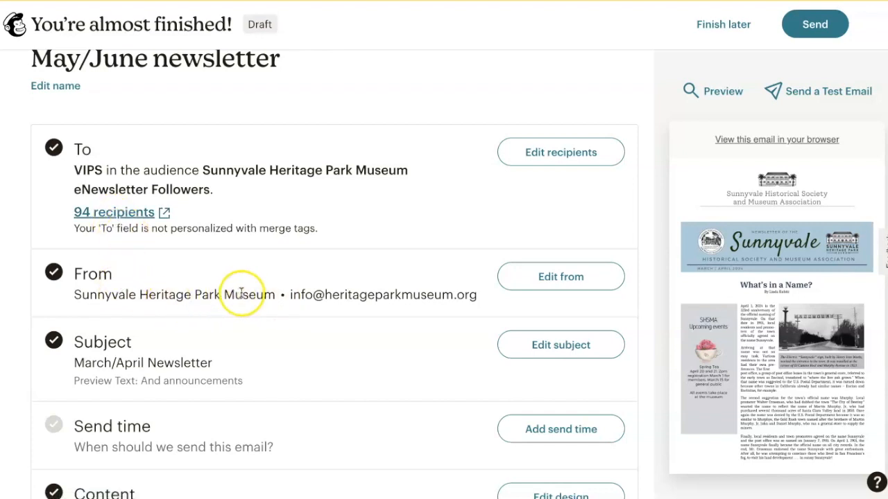
pyautogui.scroll(-1, 269, 296)
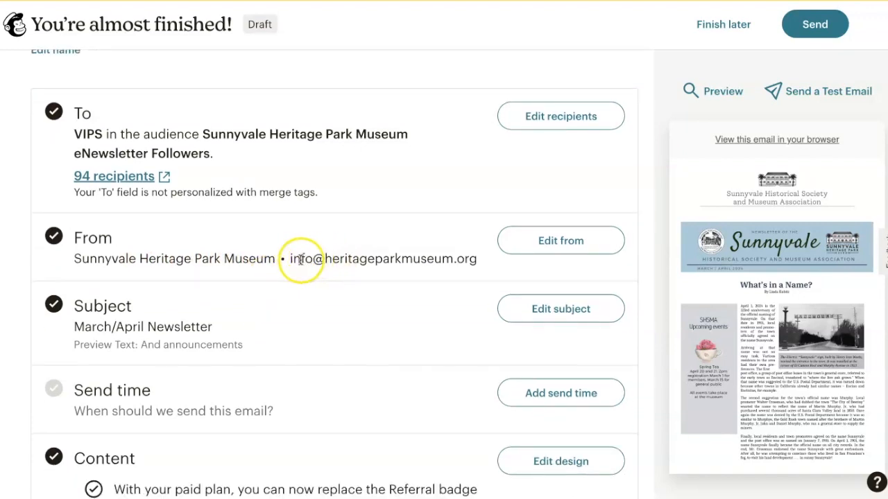
pyautogui.scroll(-1, 346, 258)
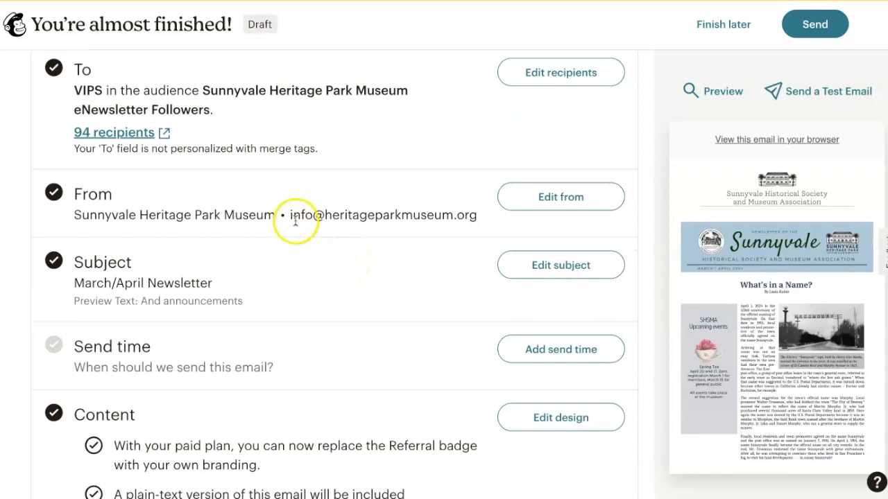
pyautogui.scroll(-1, 308, 223)
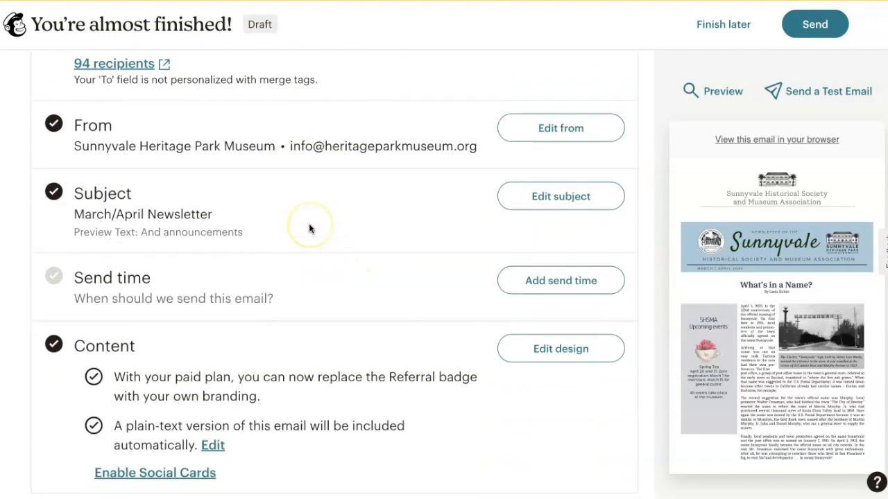
pyautogui.click(533, 201)
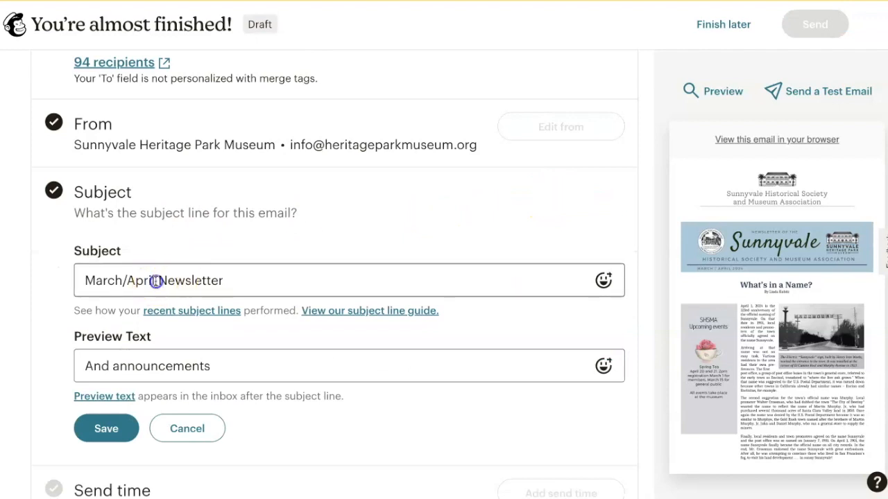
pyautogui.moveTo(156, 281); pyautogui.dragTo(75, 280)
pyautogui.write('May')
pyautogui.write('/June')
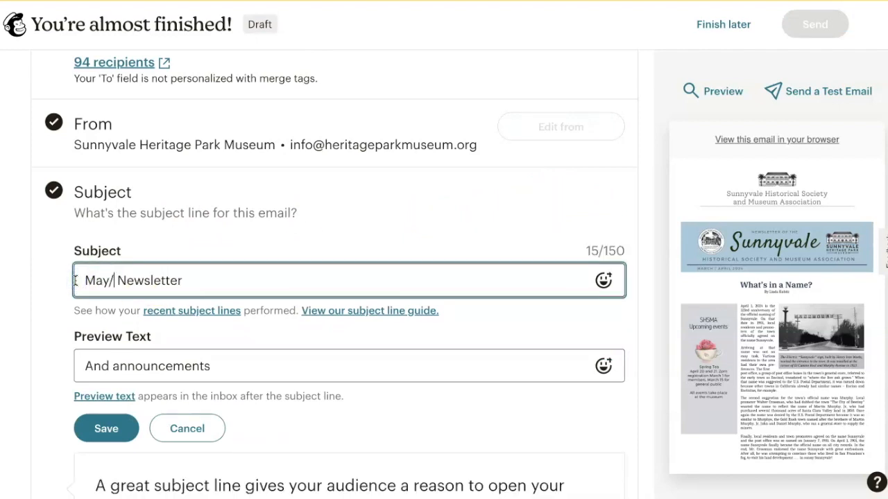
pyautogui.scroll(-1, 258, 359)
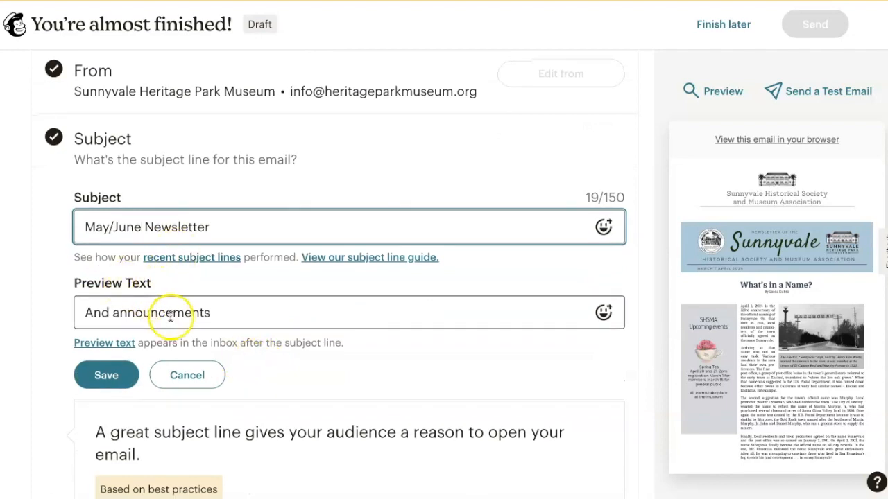
pyautogui.scroll(-1, 170, 311)
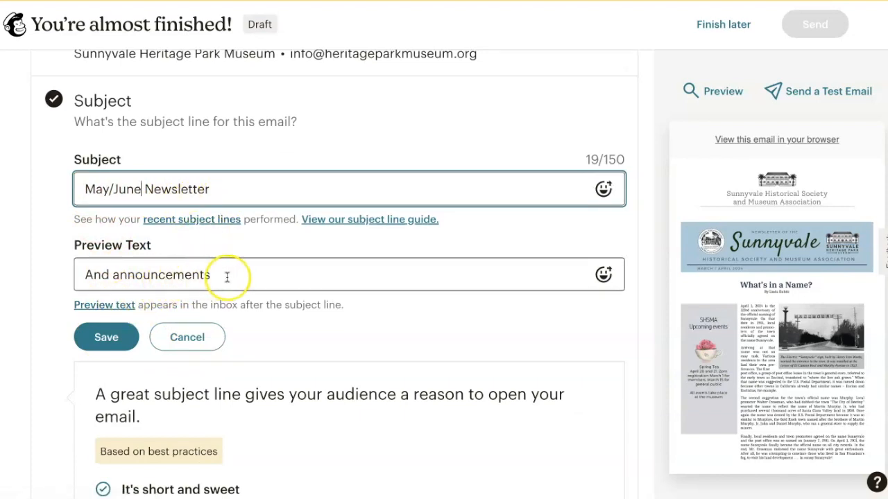
pyautogui.click(106, 338)
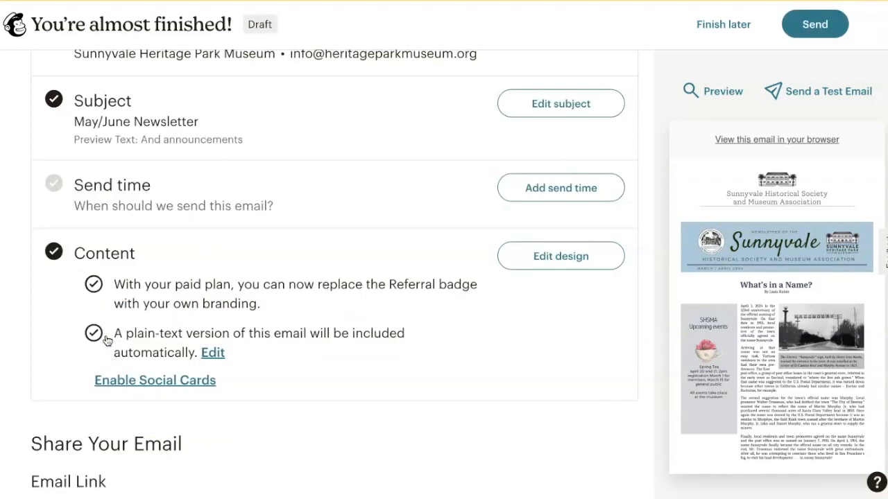
# Open the email's content design for editing and look over its existing blocks, including the image-and-text block
pyautogui.scroll(-3, 106, 340)
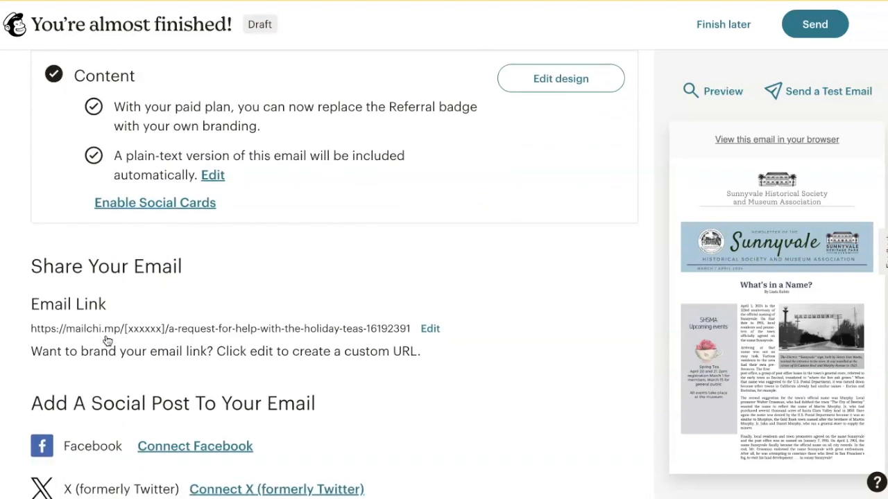
pyautogui.scroll(2, 107, 340)
pyautogui.click(575, 186)
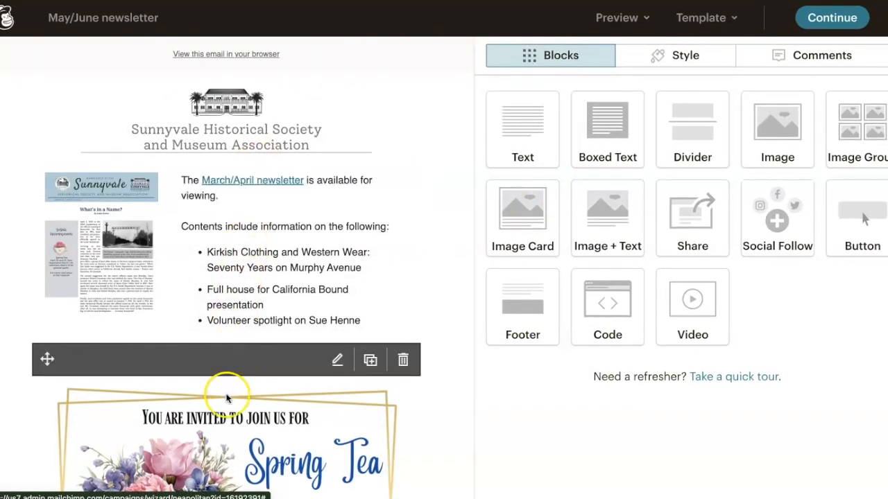
pyautogui.scroll(-3, 218, 376)
pyautogui.scroll(-3, 218, 372)
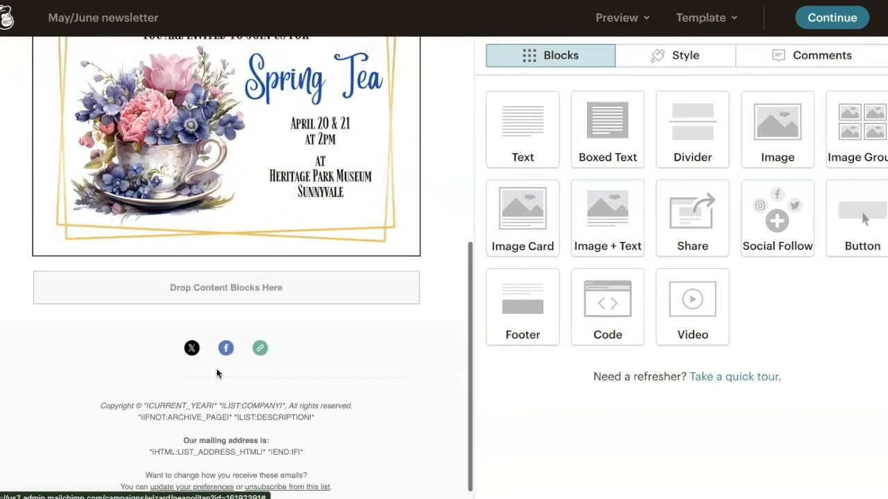
pyautogui.scroll(6, 264, 291)
pyautogui.click(308, 254)
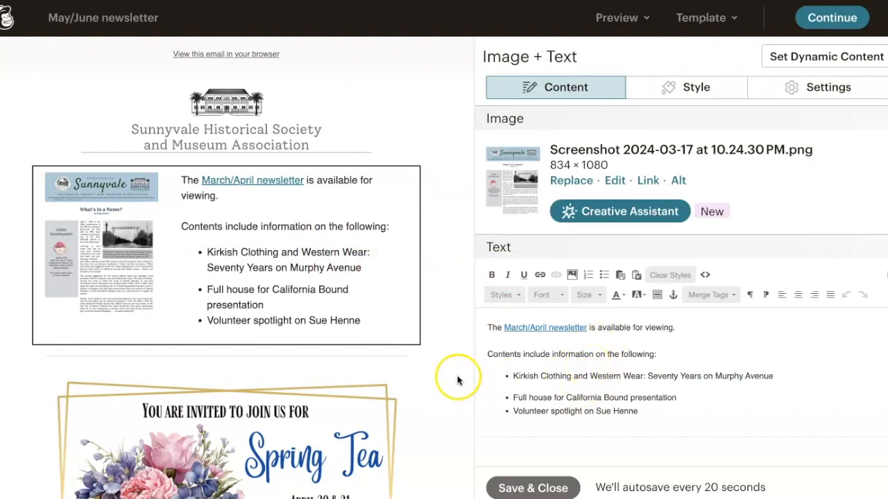
pyautogui.click(541, 486)
# Delete the Spring Tea invitation image block from the email and confirm the deletion
pyautogui.scroll(-3, 389, 420)
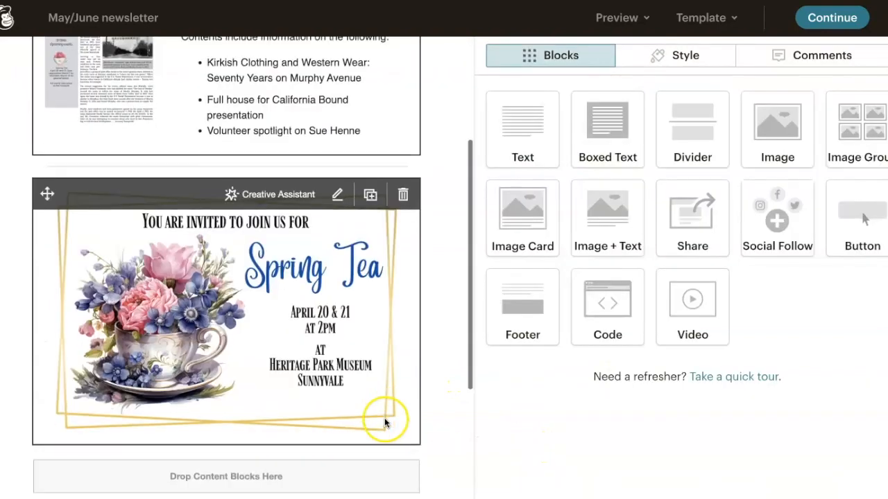
pyautogui.click(404, 196)
pyautogui.click(242, 329)
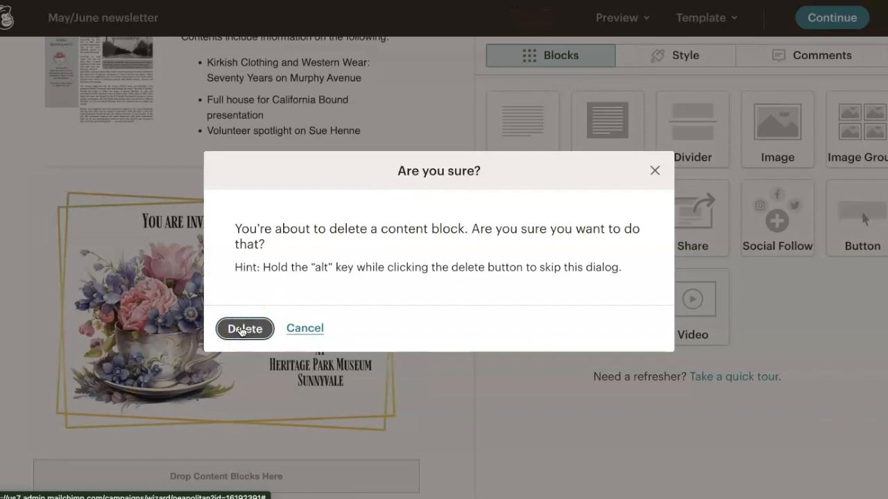
pyautogui.click(241, 331)
# Open the image-and-text block about the newsletter for editing, and switch to Canva to view the May/June 2024 newsletter's front page
pyautogui.scroll(3, 241, 331)
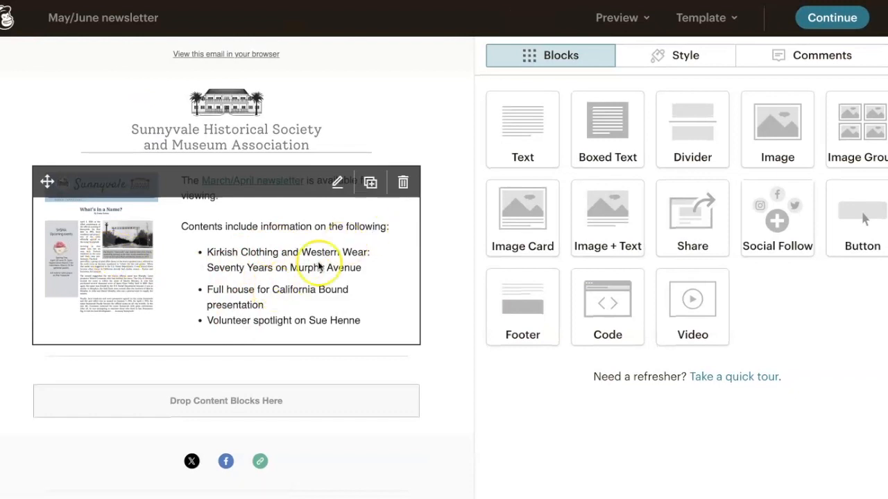
pyautogui.click(340, 249)
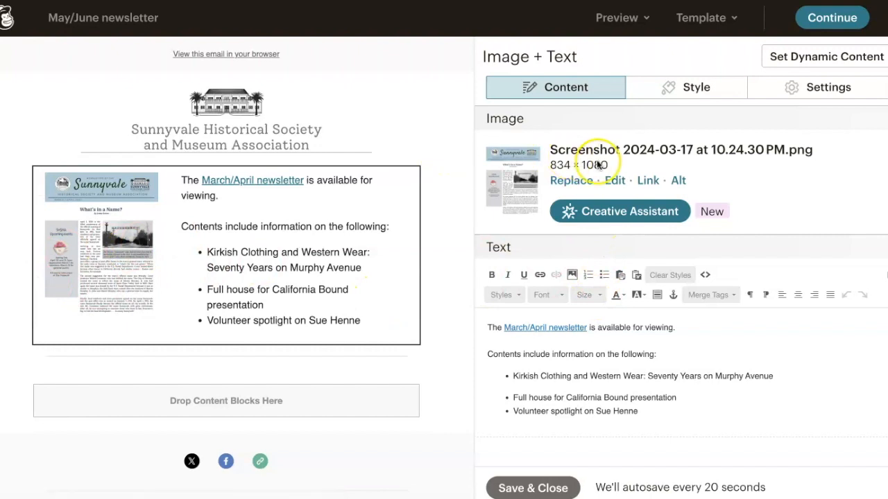
pyautogui.moveTo(13, 225)
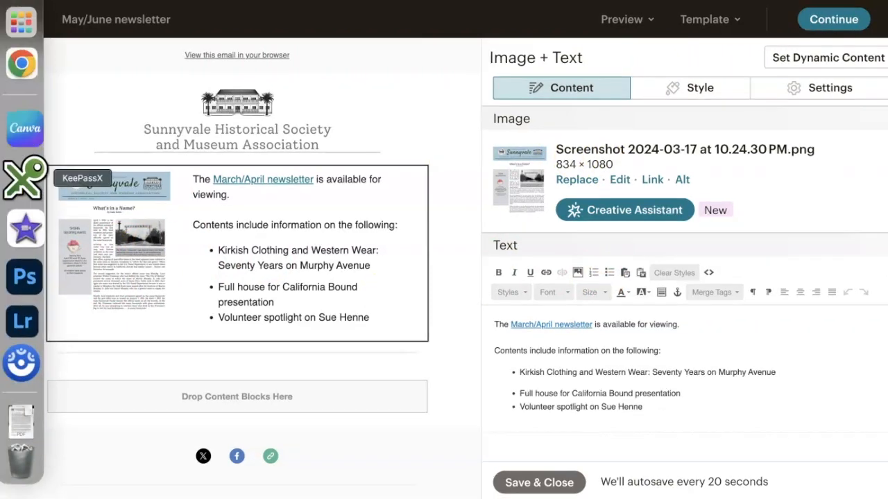
pyautogui.click(24, 148)
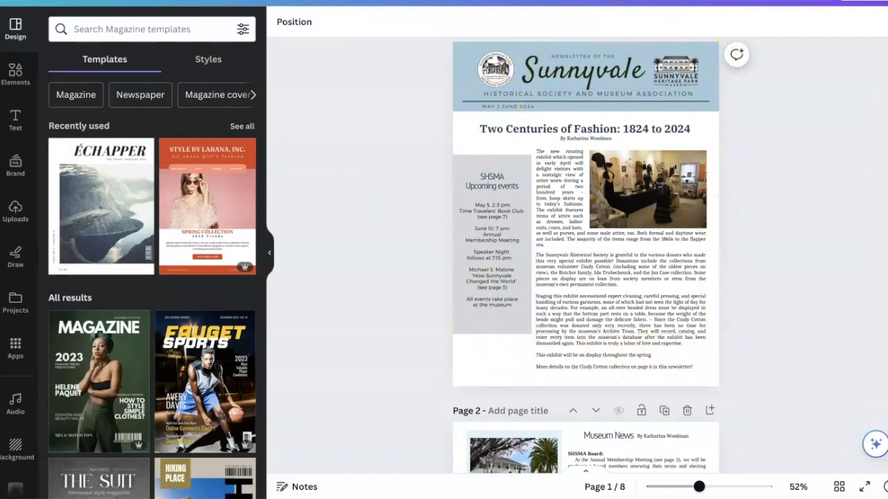
# Return to Mailchimp and replace the block's image with the uploaded Desktop file "Screenshot 2024-05-13 at 9.28.44 AM.png"
pyautogui.moveTo(27, 305)
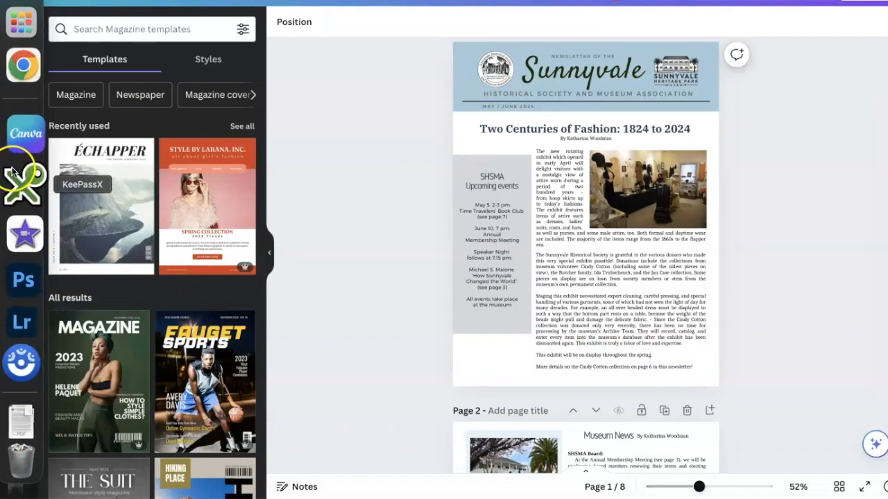
pyautogui.click(29, 88)
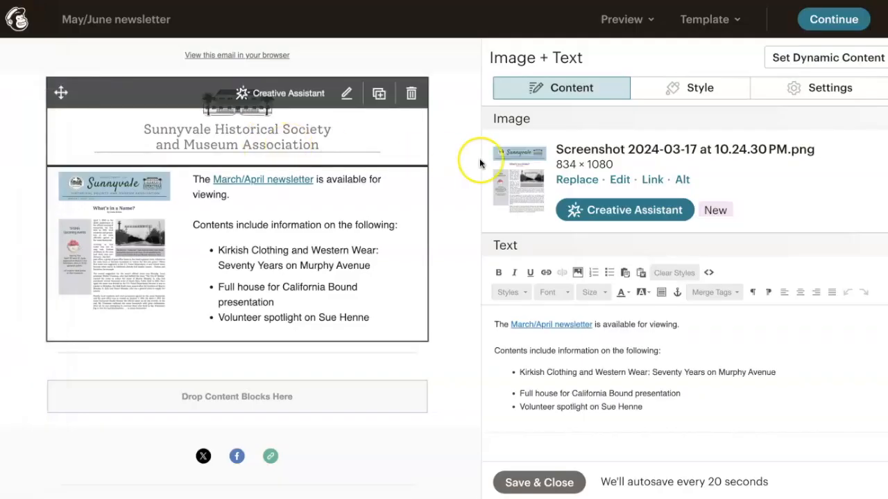
pyautogui.click(577, 181)
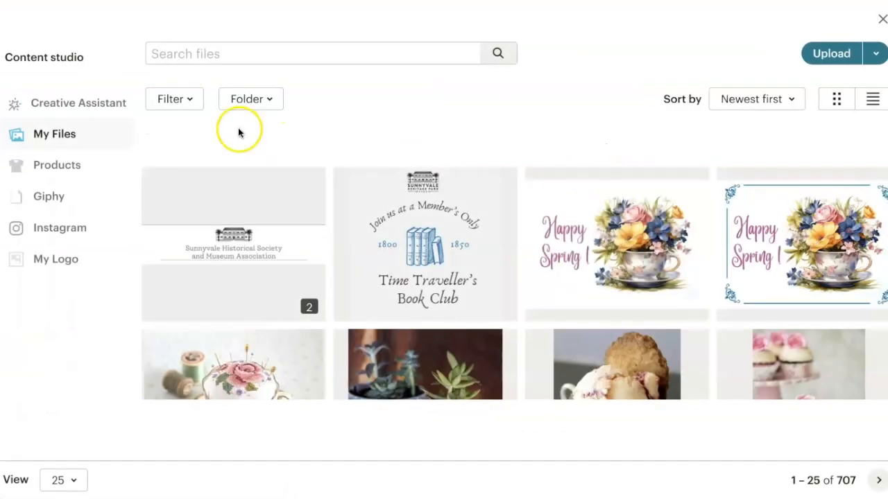
pyautogui.click(838, 55)
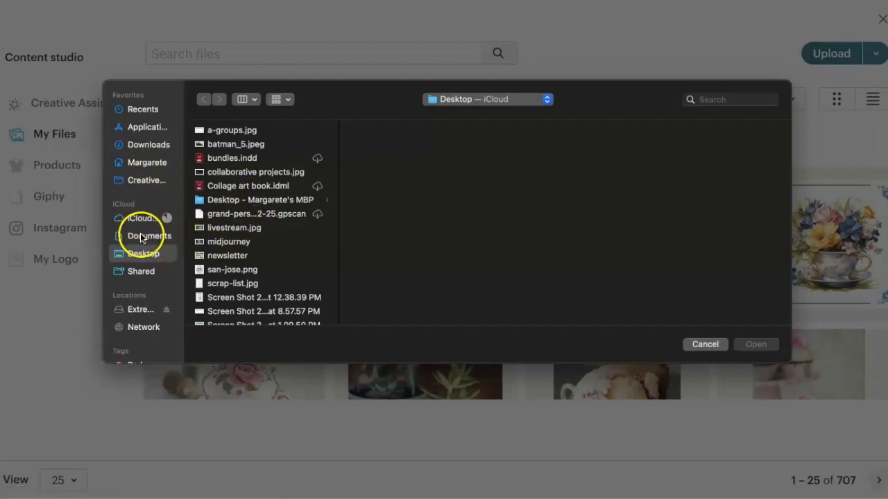
pyautogui.scroll(-10, 248, 259)
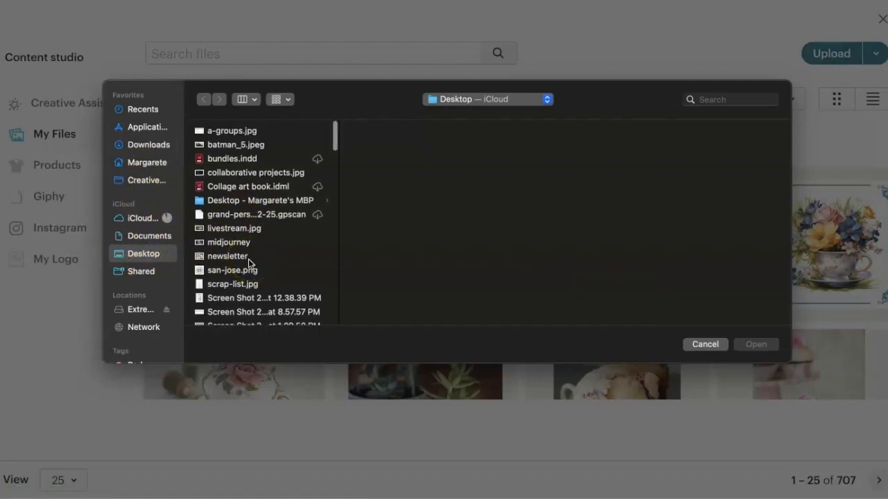
pyautogui.scroll(-8, 248, 260)
pyautogui.scroll(1, 248, 258)
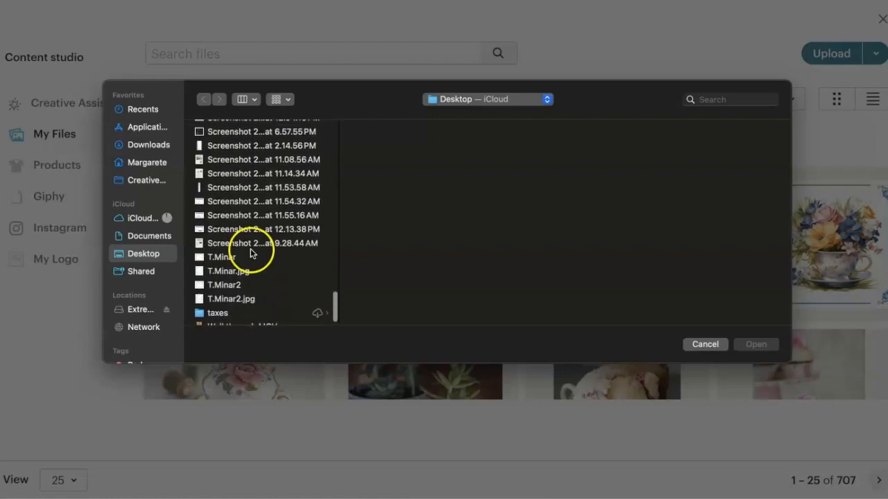
pyautogui.click(258, 243)
pyautogui.click(752, 345)
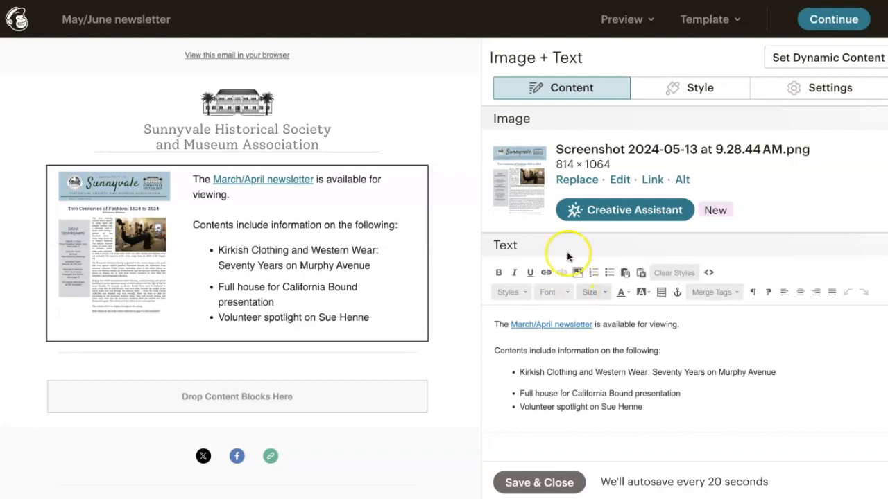
# Link the newsletter image to a file, uploading "MayJune Newsletter_web.pdf" from the 2024 May-June folder, and insert the link
pyautogui.click(652, 180)
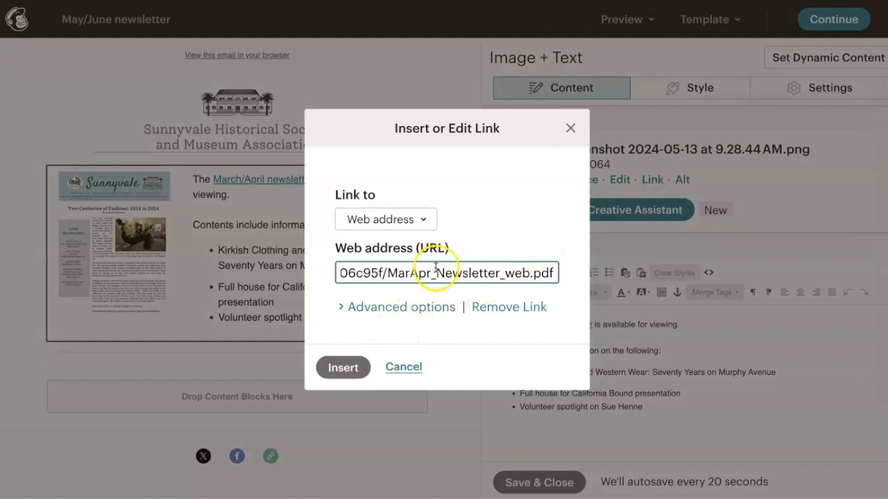
pyautogui.click(410, 219)
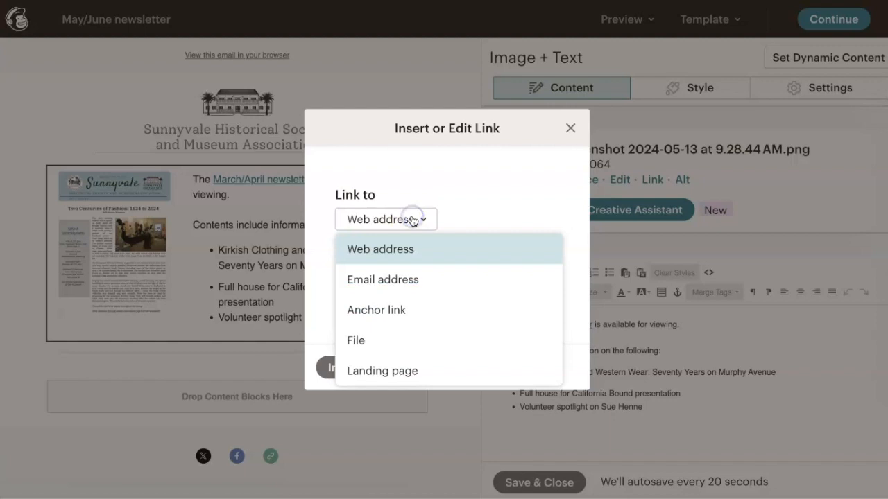
pyautogui.click(380, 340)
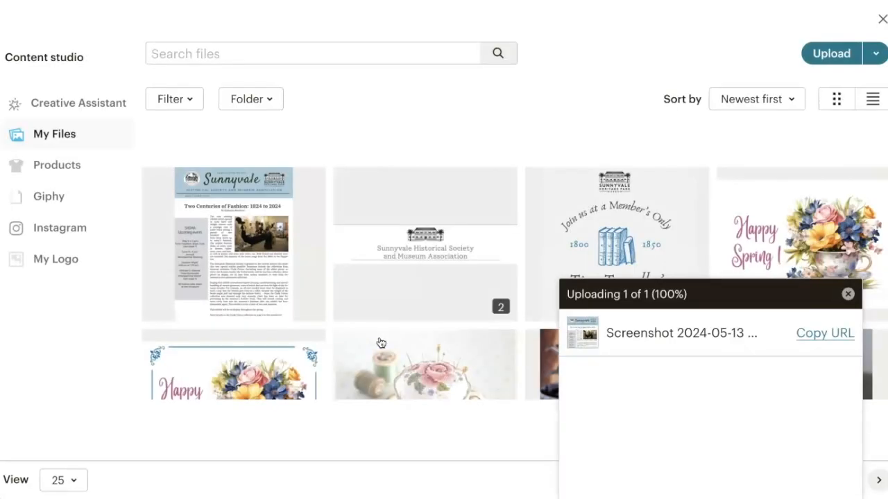
pyautogui.click(835, 57)
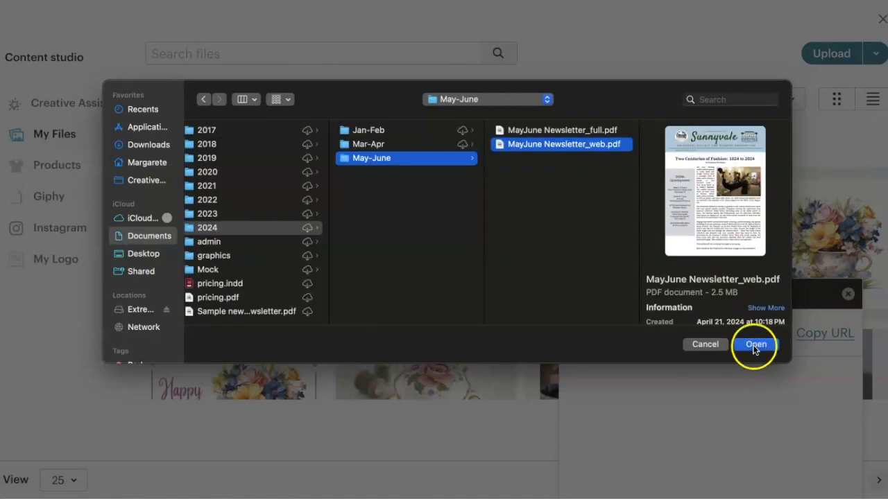
pyautogui.click(755, 345)
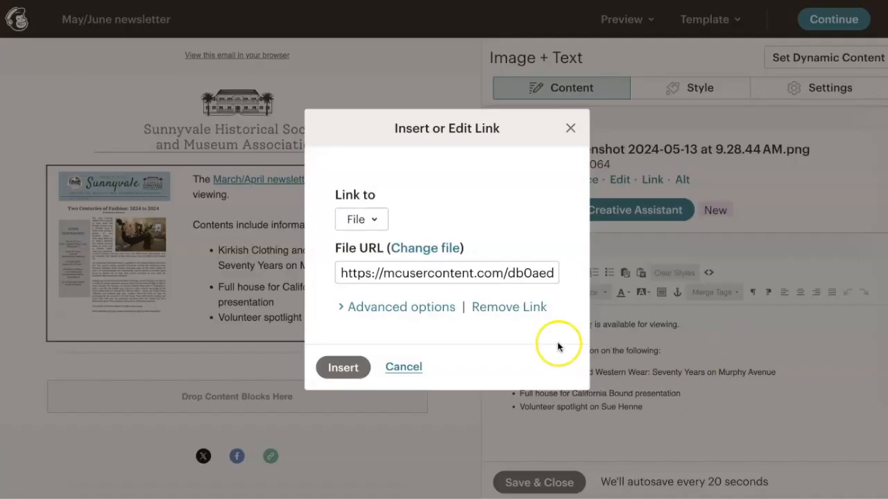
pyautogui.click(344, 368)
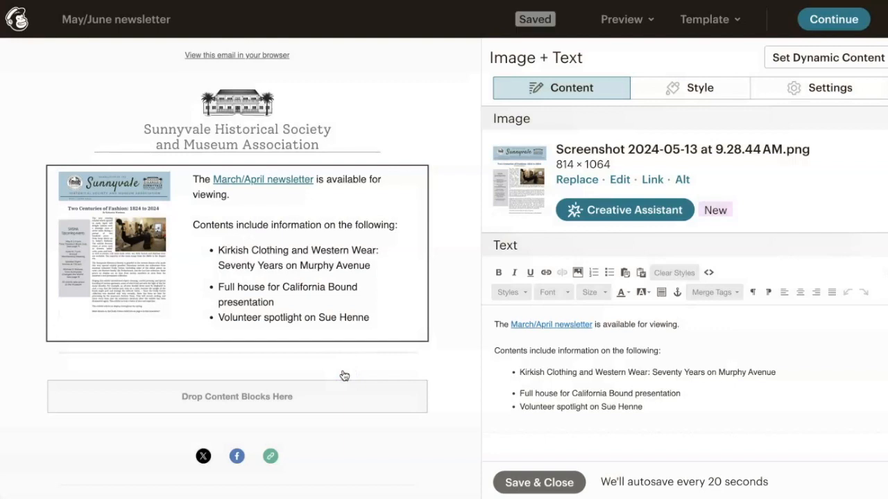
pyautogui.click(515, 179)
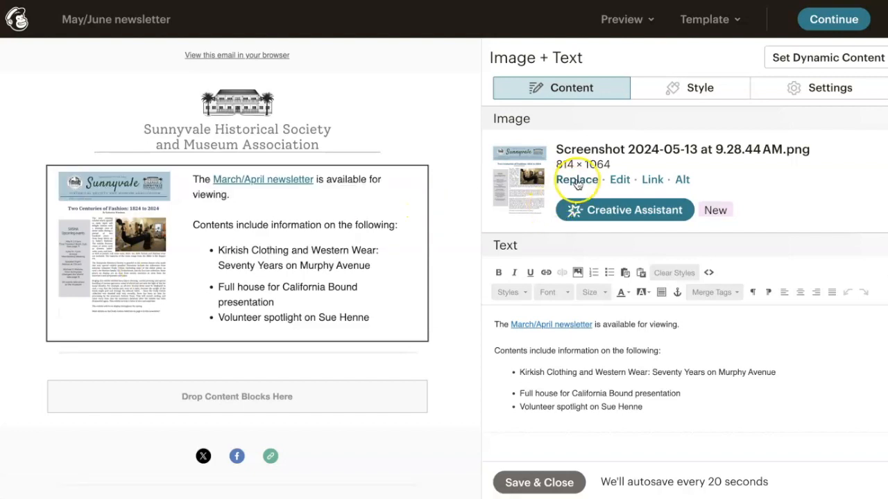
# Change the linked text "March/April newsletter" in the block's first sentence to "May/June newsletter"
pyautogui.moveTo(511, 324); pyautogui.dragTo(553, 323)
pyautogui.write('May/June')
pyautogui.click(565, 324)
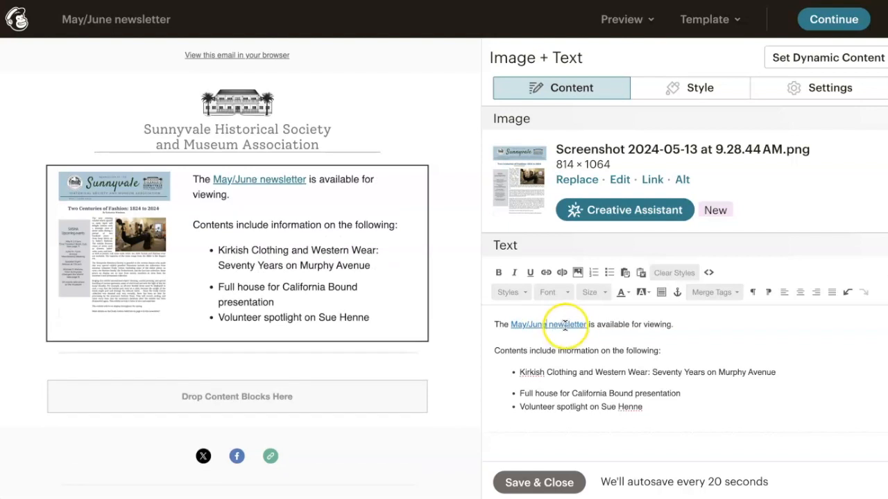
# Relink the "May/June newsletter" text to the already uploaded file "MayJune Newsletter_web.pdf"
pyautogui.moveTo(586, 326); pyautogui.dragTo(525, 328)
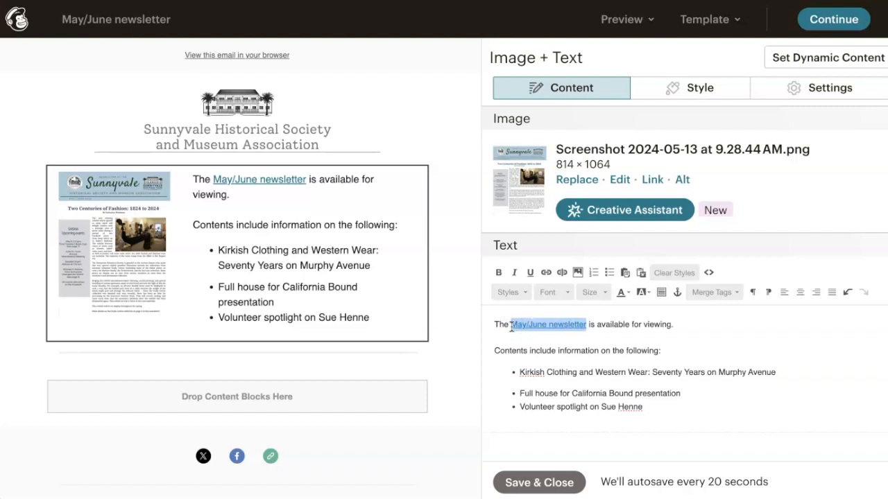
pyautogui.click(546, 273)
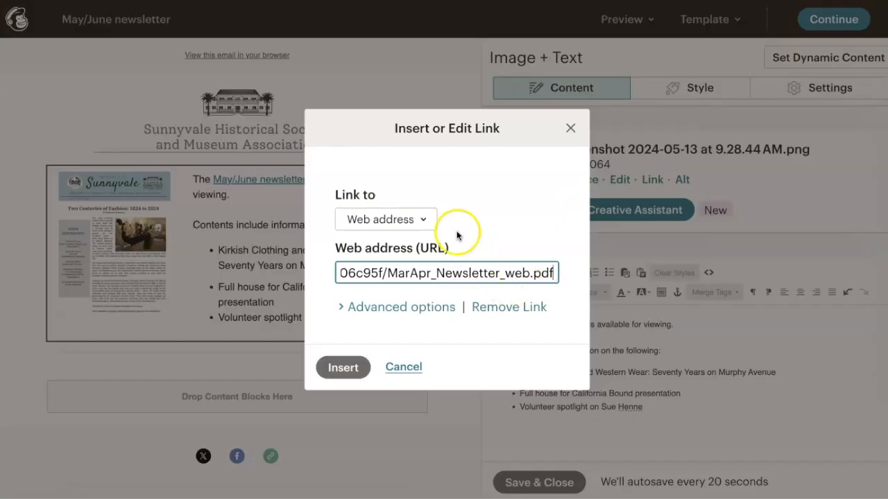
pyautogui.click(425, 221)
pyautogui.click(382, 341)
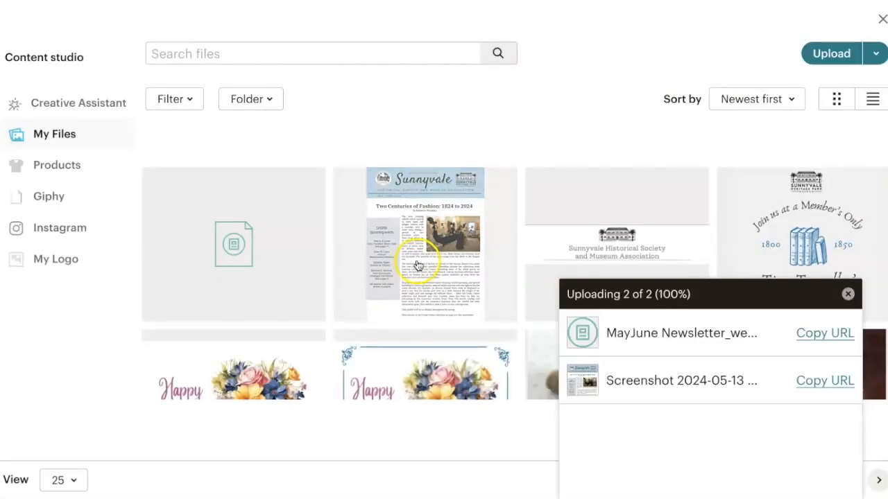
pyautogui.click(281, 253)
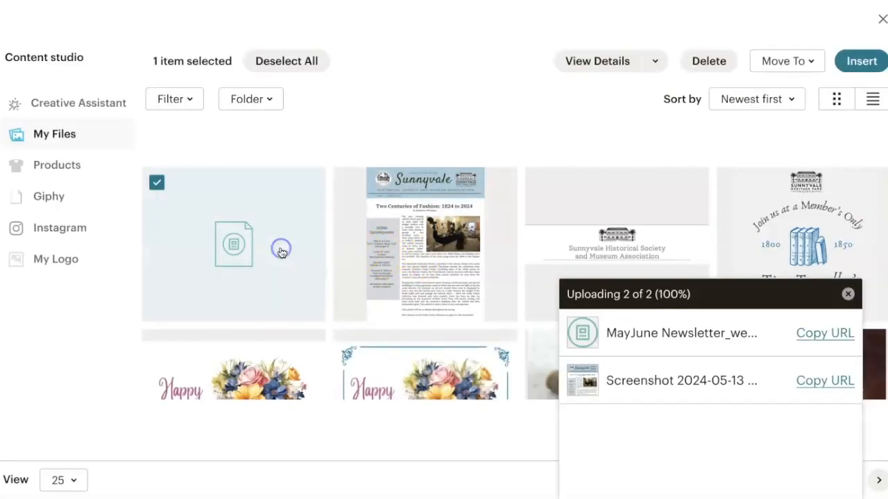
pyautogui.click(230, 253)
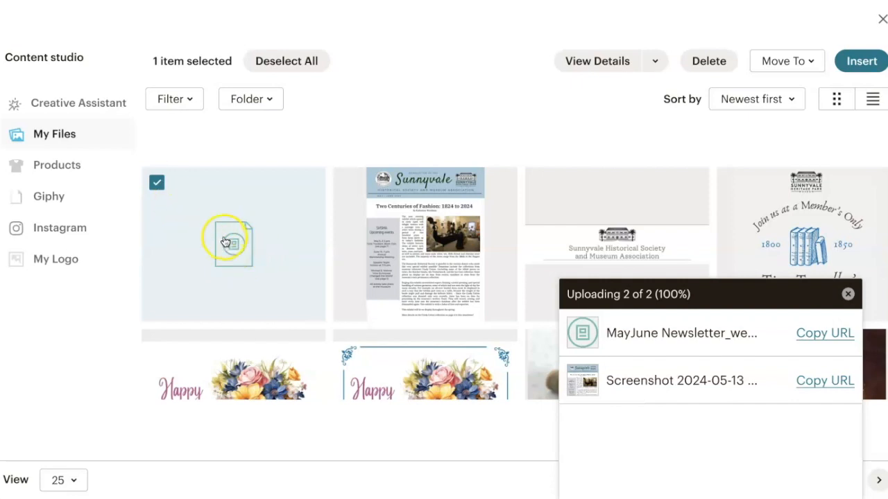
pyautogui.click(862, 62)
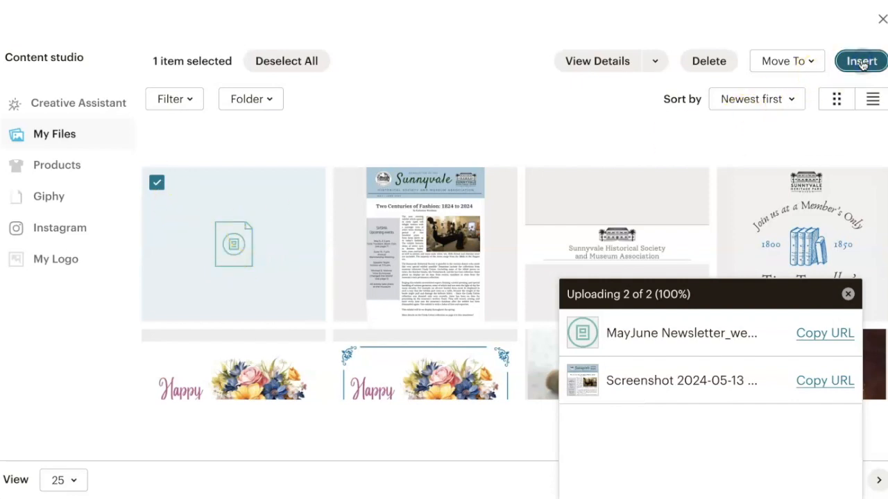
pyautogui.click(342, 368)
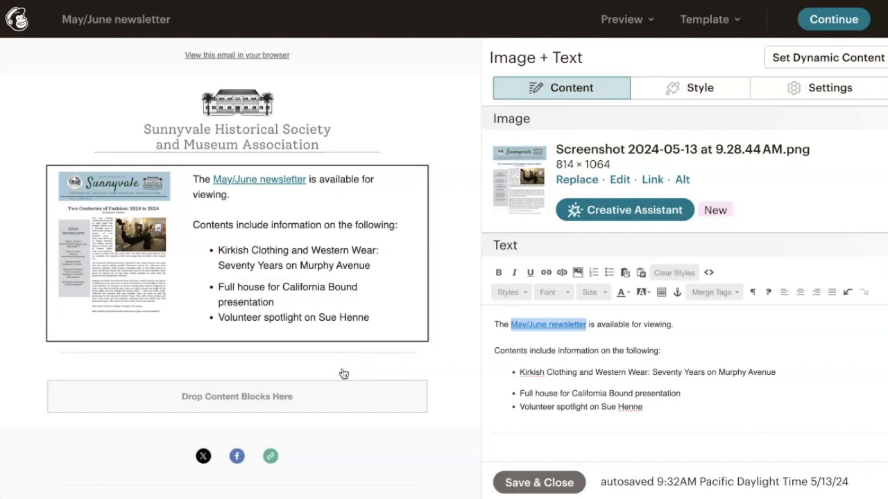
# Check the Canva newsletter and rewrite the bullets: "New rotating exhibit on Two Centuries of Fashion", "The story of the Murphy piano", "Time Traveler's Book Club"
pyautogui.scroll(-1, 644, 409)
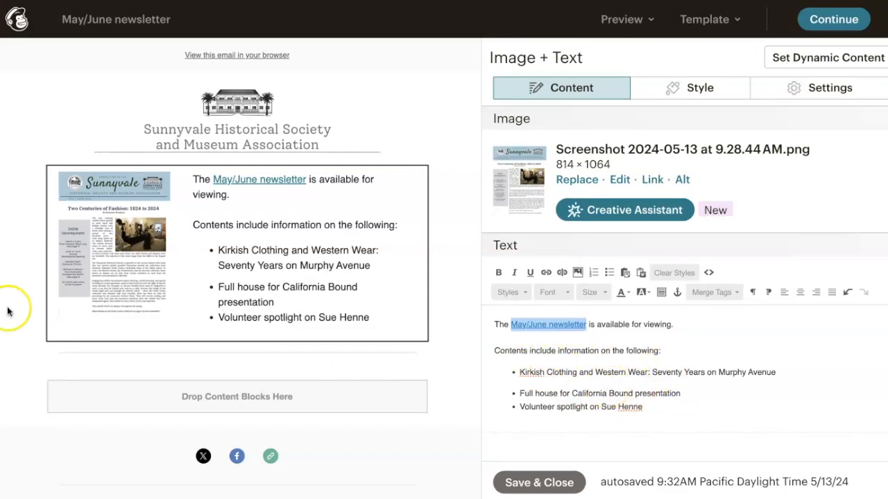
pyautogui.moveTo(4, 251)
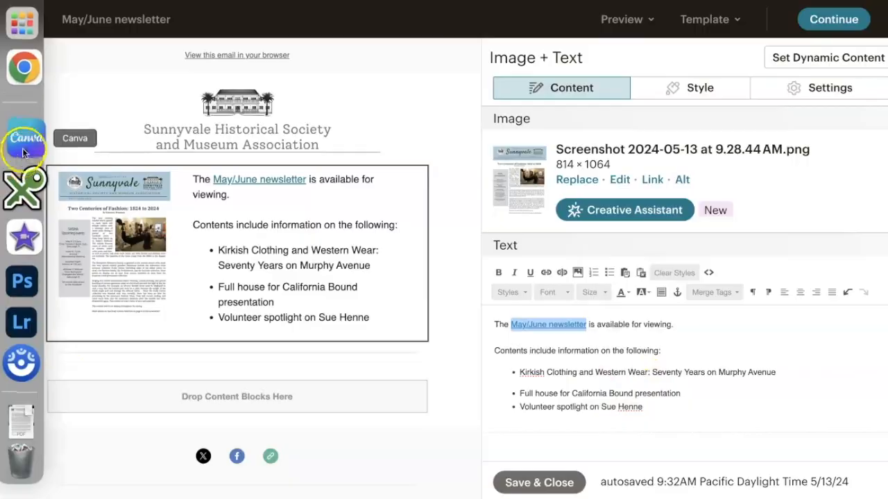
pyautogui.click(22, 121)
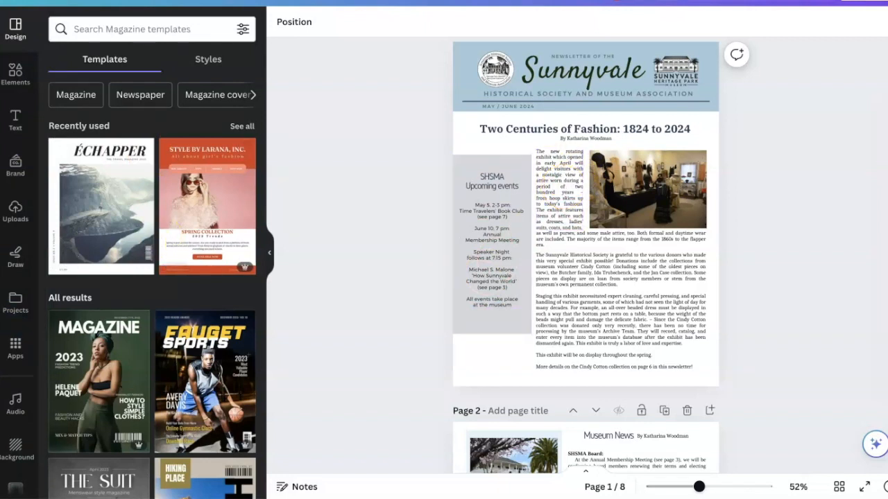
pyautogui.moveTo(20, 254)
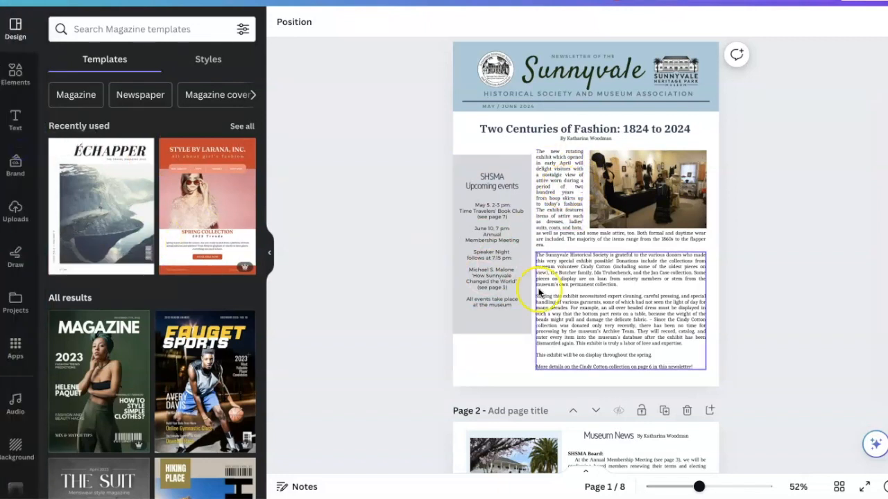
pyautogui.scroll(-10, 562, 362)
pyautogui.click(636, 239)
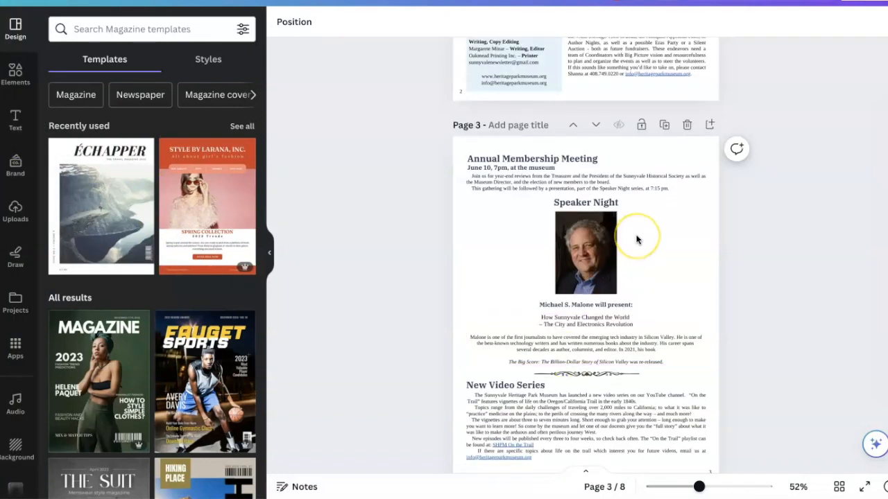
pyautogui.scroll(-15, 637, 239)
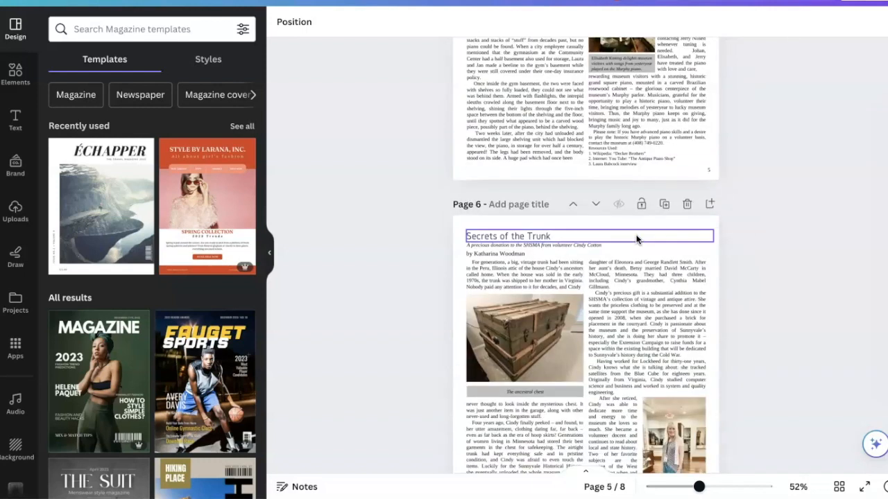
pyautogui.scroll(-3, 637, 239)
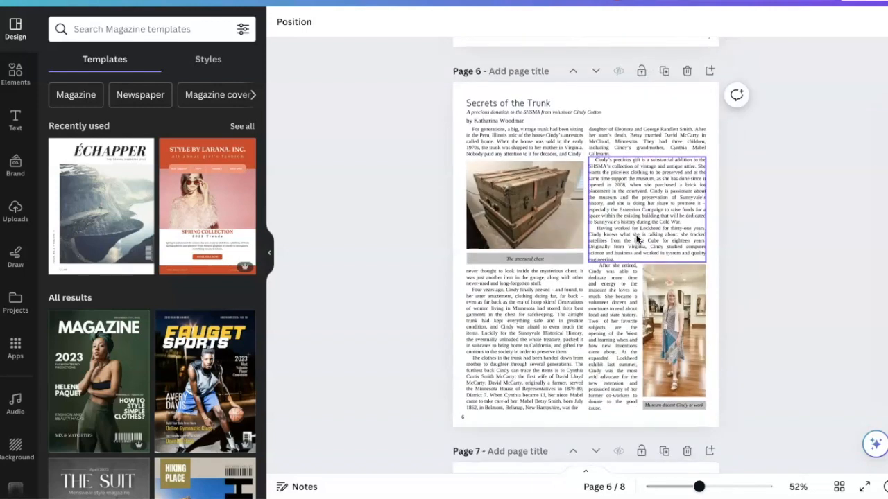
pyautogui.scroll(-5, 637, 239)
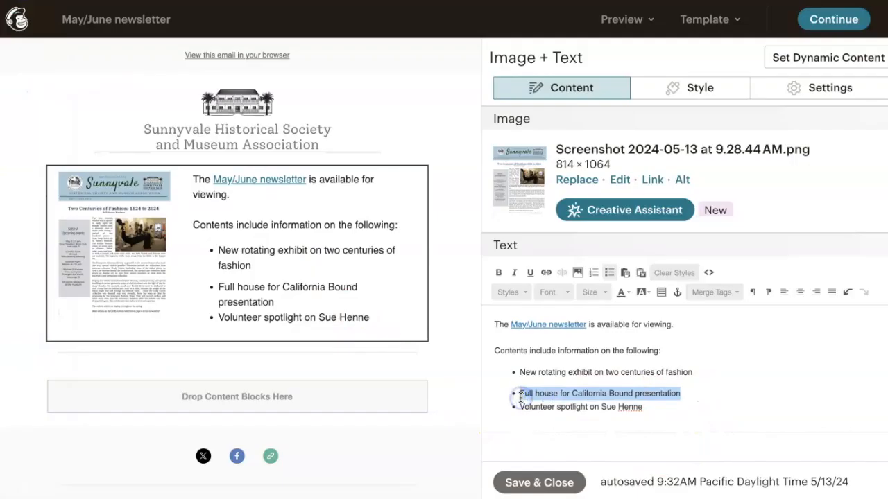
pyautogui.write('The')
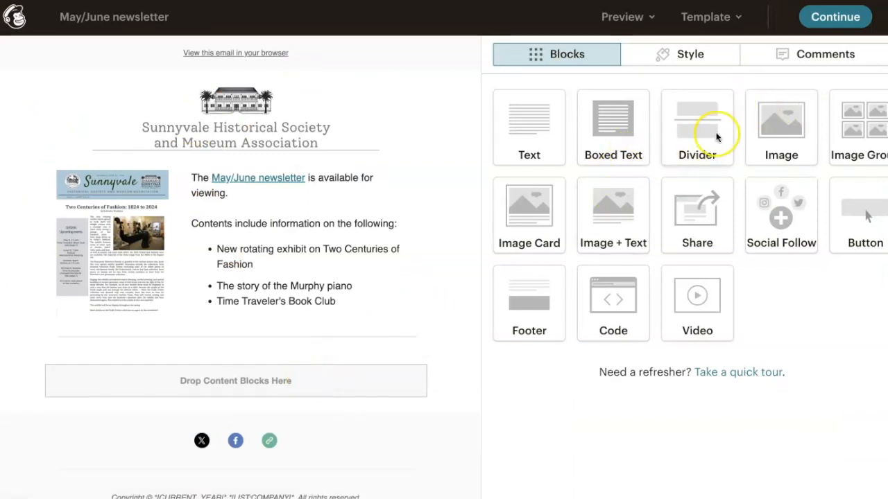
# Add an image block below the newsletter block and upload the Speaker Series image "Screenshot 2024-05-13 at 9.38.00 AM.png" into it
pyautogui.moveTo(782, 123); pyautogui.dragTo(202, 373)
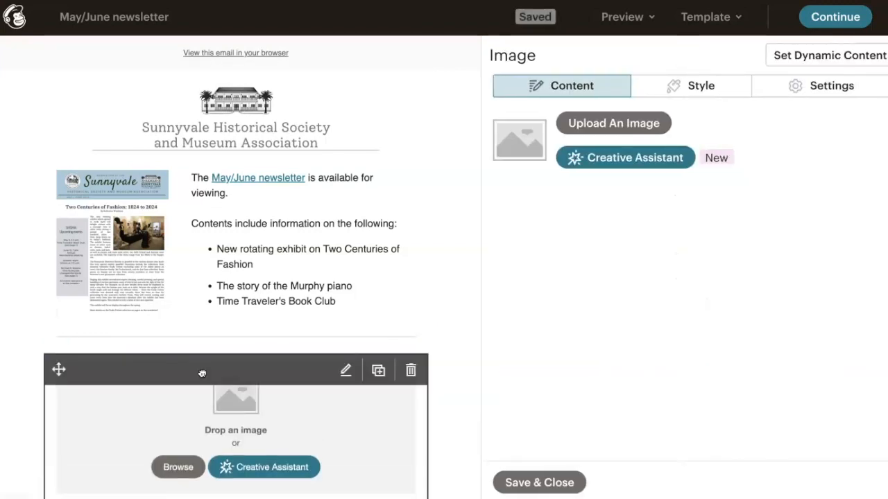
pyautogui.click(620, 123)
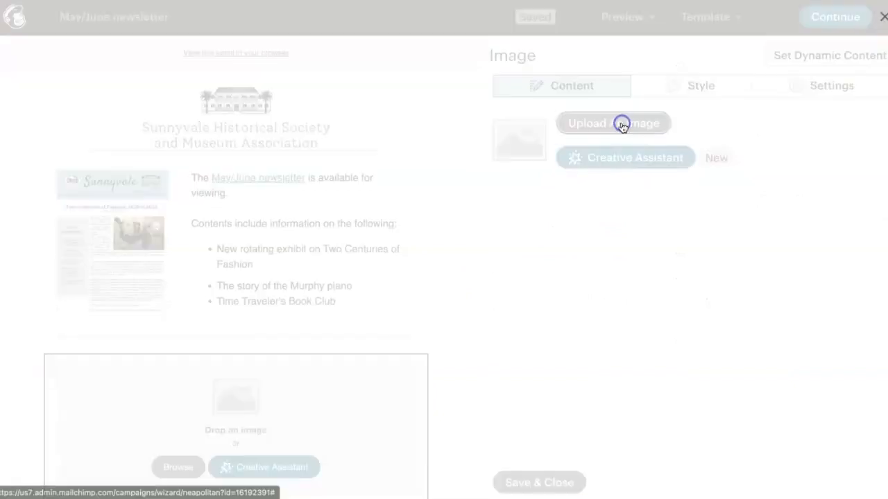
pyautogui.click(757, 344)
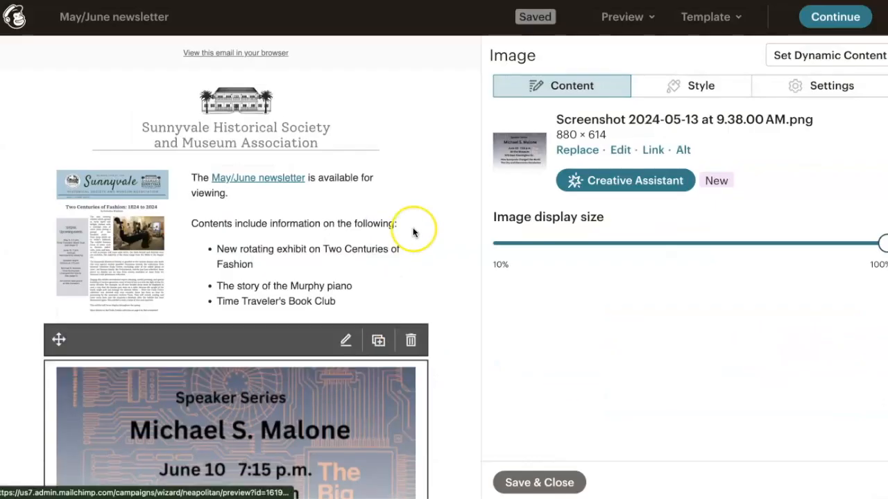
pyautogui.scroll(-5, 412, 231)
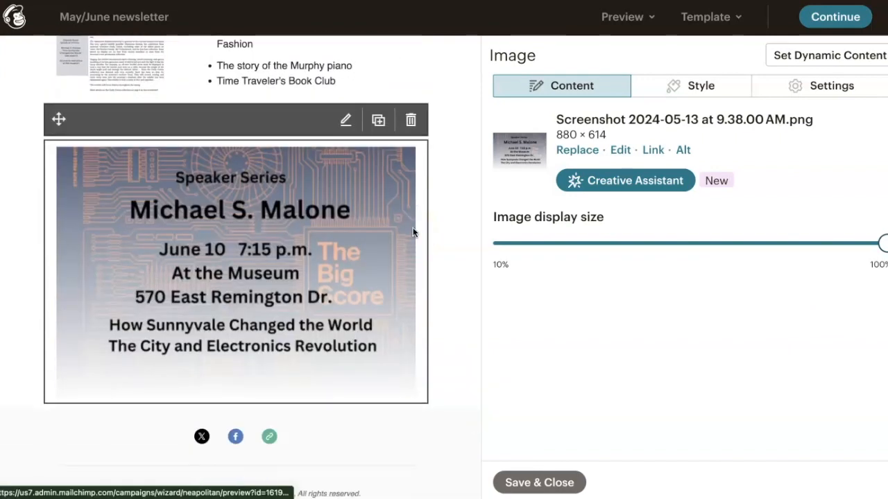
# Save the image block, add a text block below the Speaker Series image, and fill it with the membership meeting and speaker text from Canva page 3
pyautogui.click(539, 483)
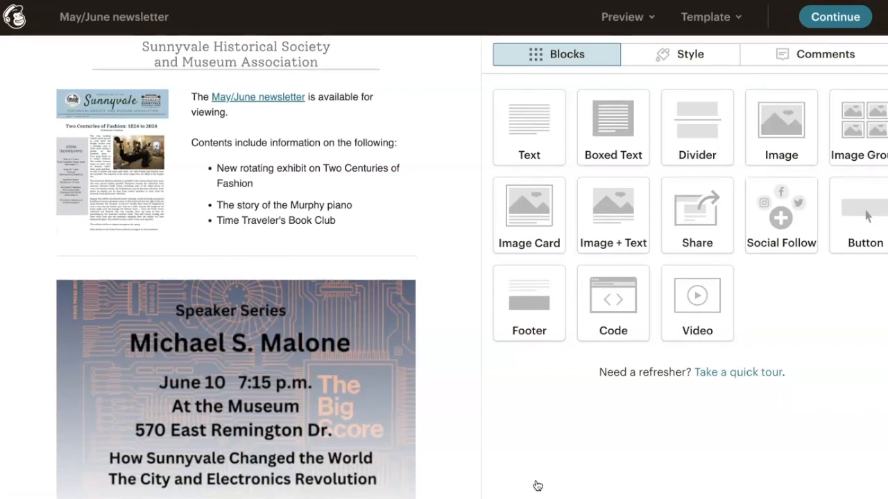
pyautogui.click(678, 296)
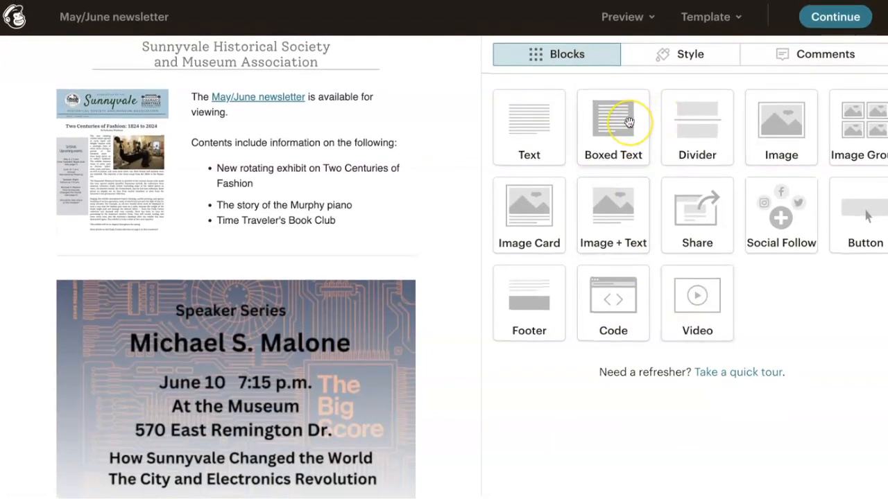
pyautogui.moveTo(539, 124); pyautogui.dragTo(342, 302)
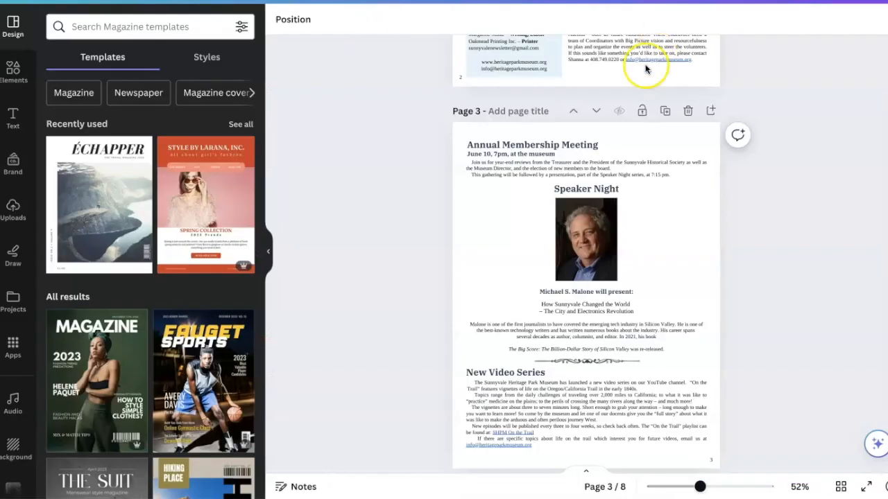
pyautogui.click(666, 175)
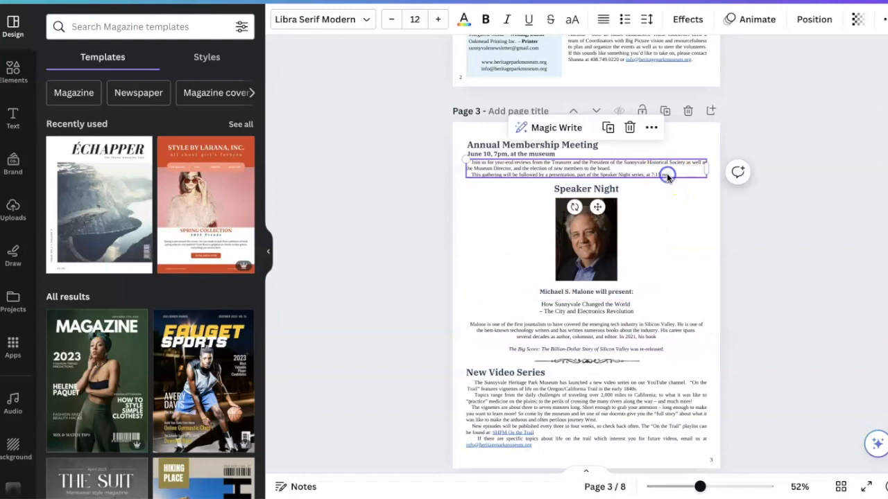
pyautogui.click(667, 173)
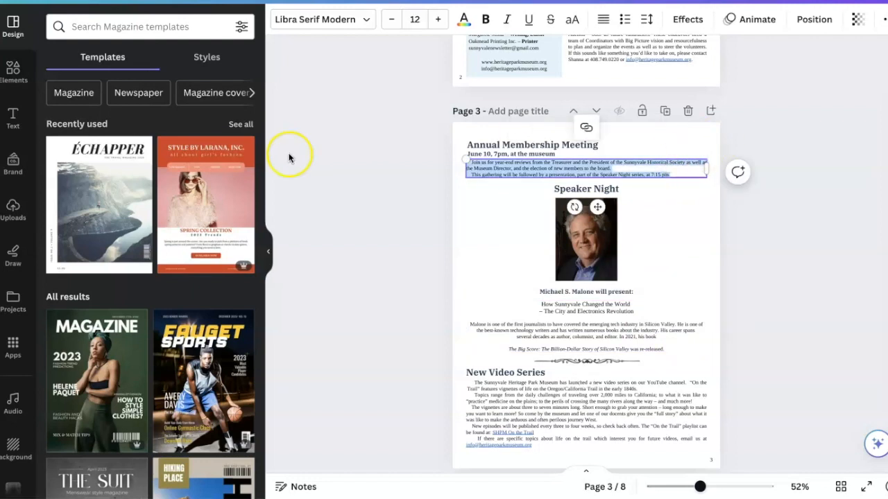
pyautogui.click(19, 85)
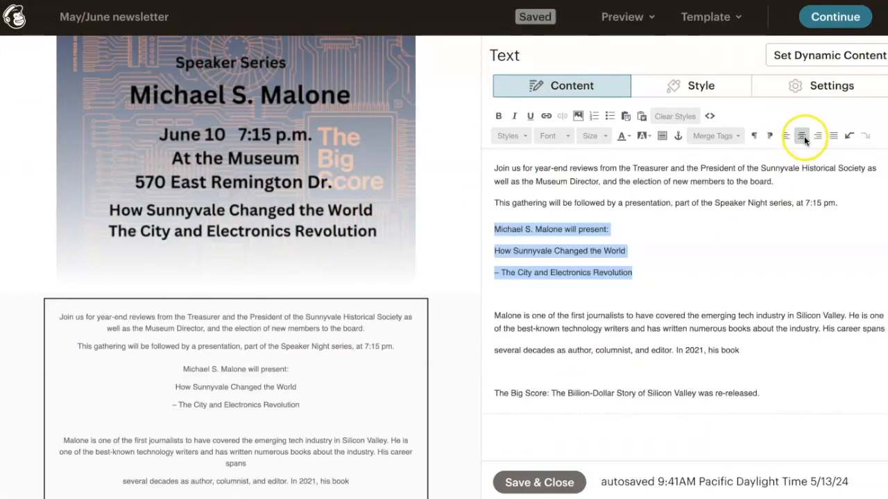
# Center the three presentation title lines, set all of the block's text to size 15, and save the text block
pyautogui.click(802, 136)
pyautogui.moveTo(767, 392); pyautogui.dragTo(492, 167)
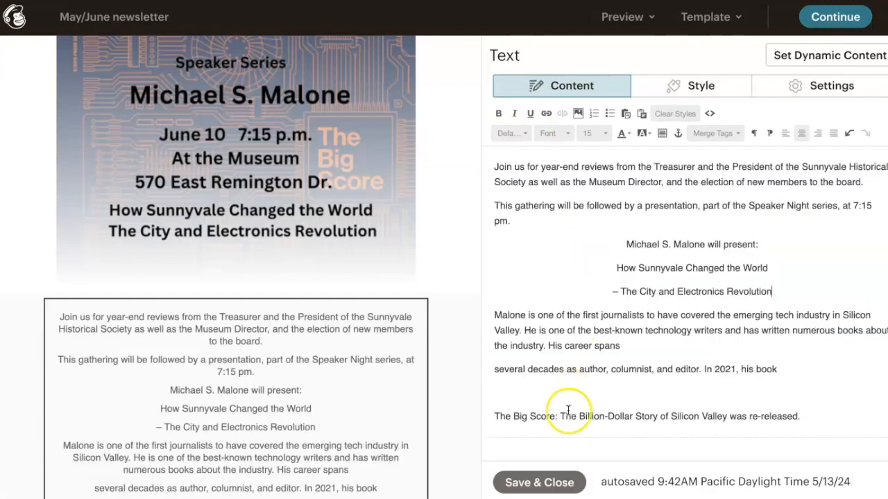
pyautogui.click(555, 480)
# Review how the new text block reads and sits beneath the Speaker Series image in the email layout
pyautogui.click(259, 341)
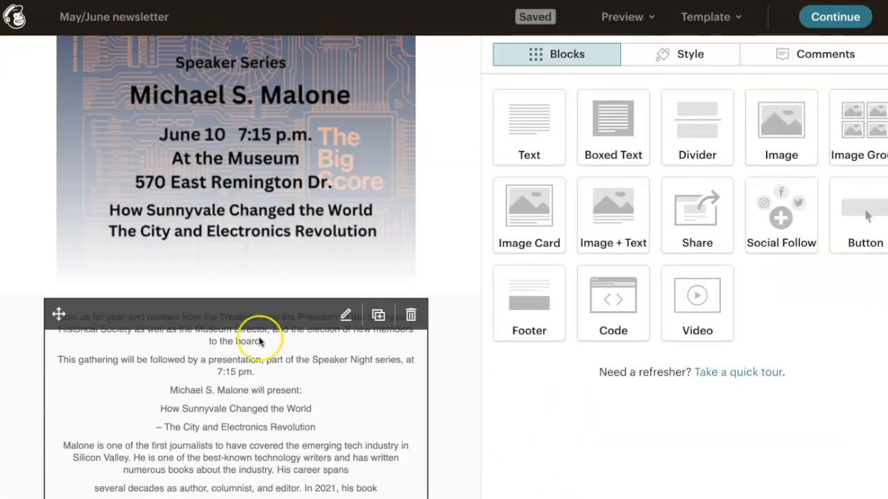
pyautogui.scroll(-3, 258, 341)
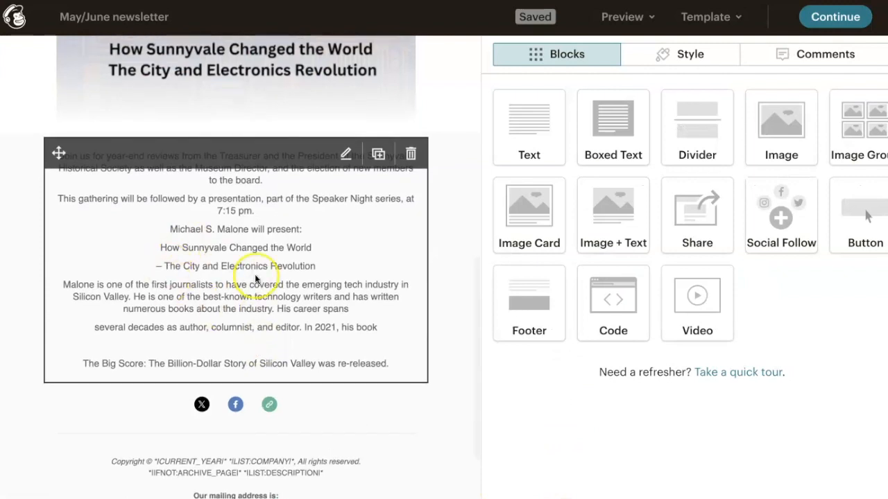
pyautogui.click(242, 109)
pyautogui.click(281, 207)
pyautogui.click(322, 52)
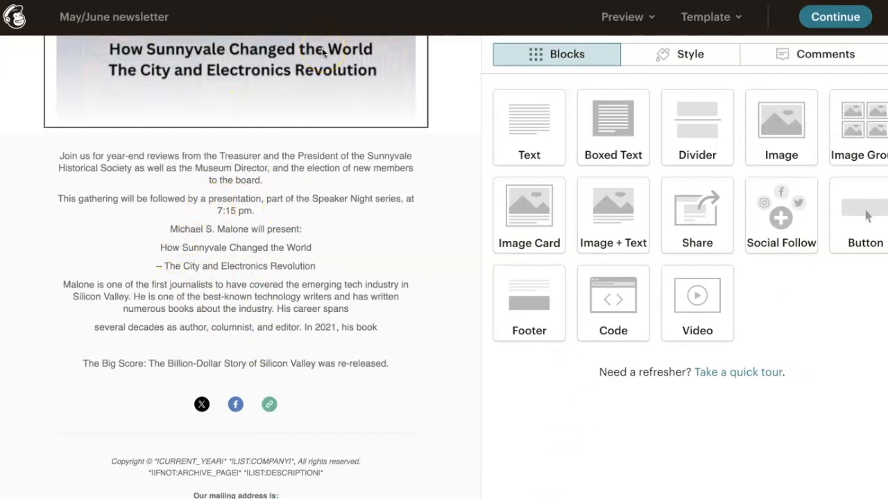
pyautogui.click(284, 200)
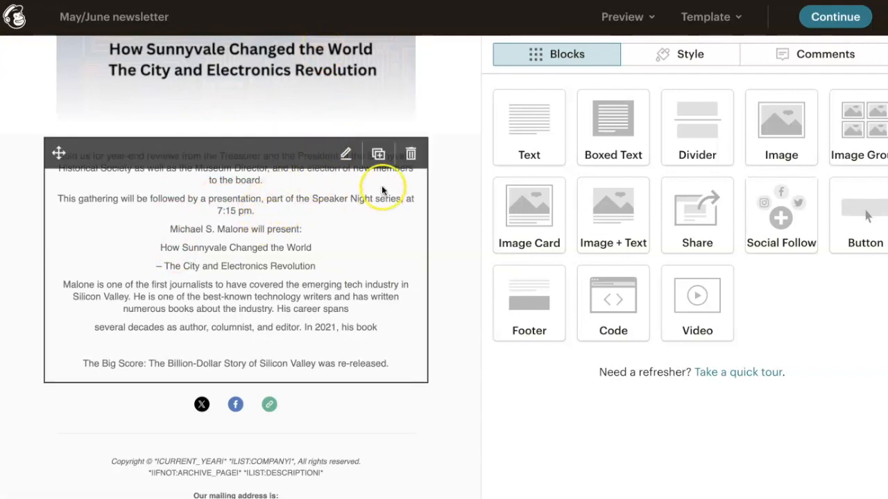
pyautogui.click(434, 113)
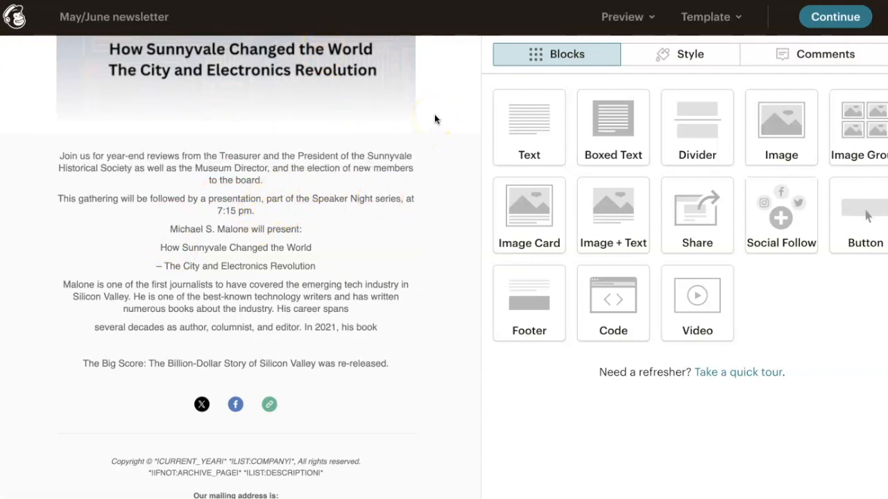
pyautogui.scroll(3, 409, 161)
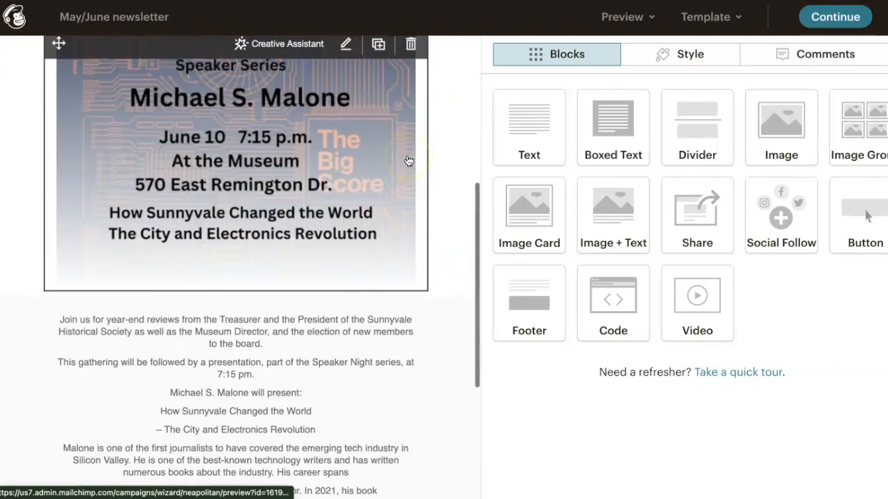
pyautogui.scroll(-1, 408, 161)
# Move the membership meeting text block to the beginning of the email and place the museum logo block above it
pyautogui.click(237, 335)
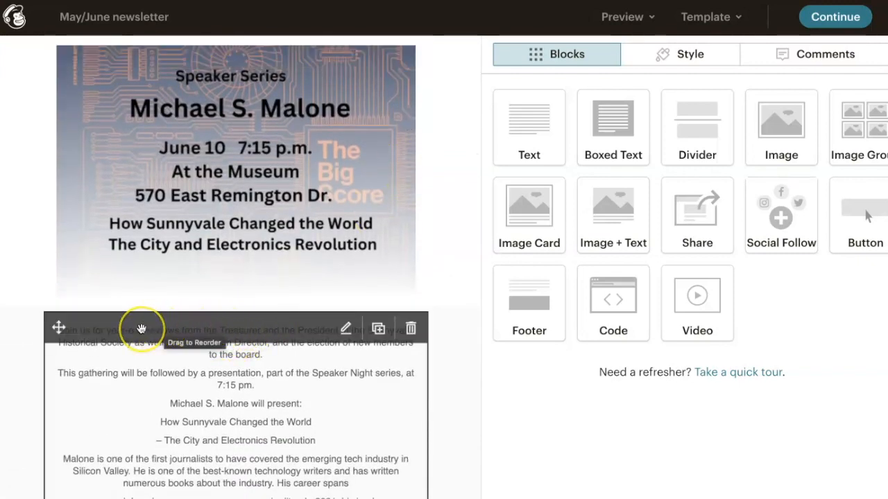
pyautogui.moveTo(173, 327); pyautogui.dragTo(72, 77)
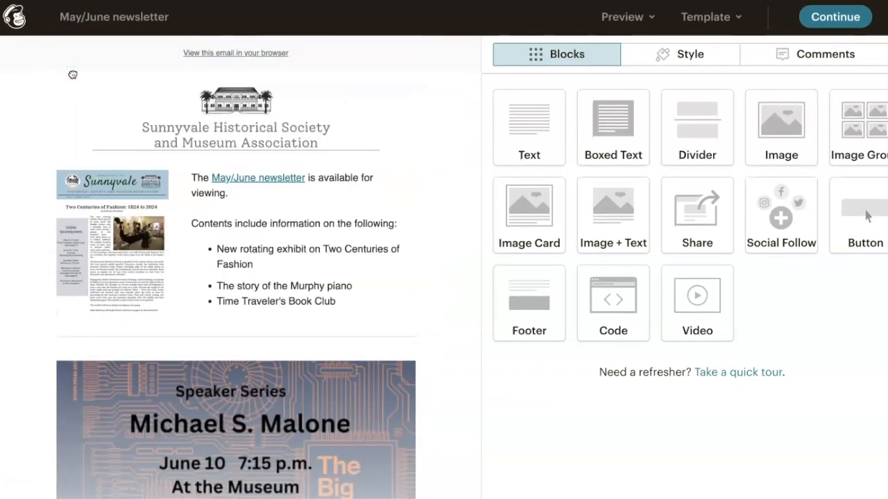
pyautogui.click(238, 238)
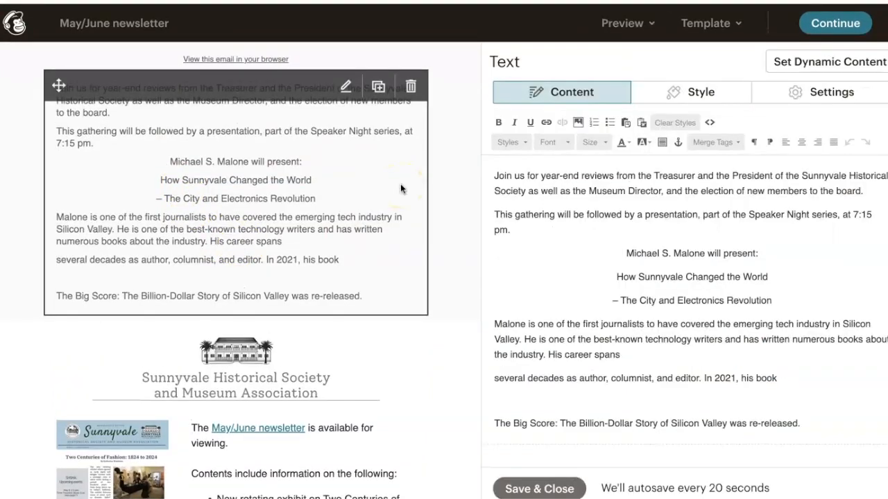
pyautogui.moveTo(206, 335); pyautogui.dragTo(102, 55)
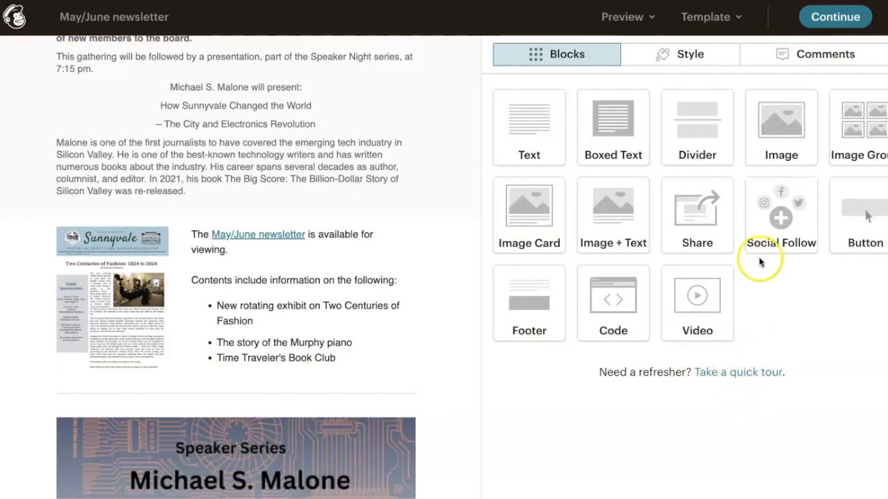
# Insert a divider between the membership meeting text and the May/June newsletter block, keeping its default style, and save it
pyautogui.moveTo(696, 128); pyautogui.dragTo(202, 222)
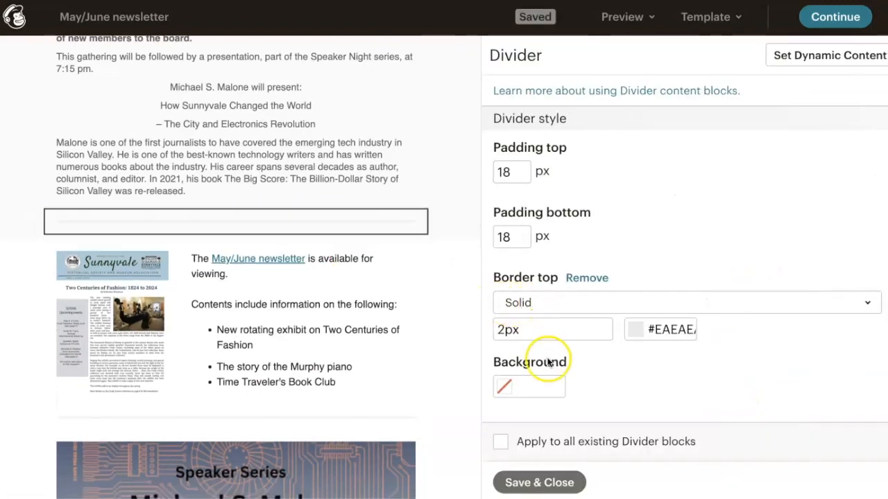
pyautogui.click(560, 483)
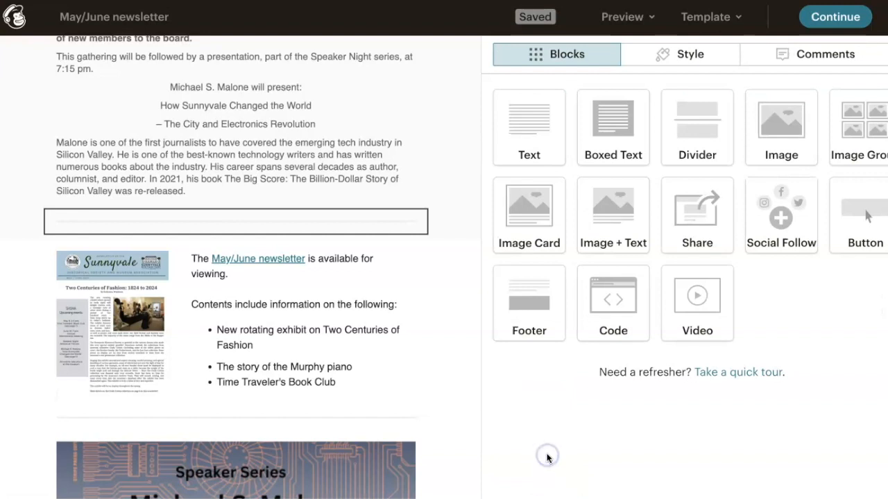
pyautogui.click(465, 410)
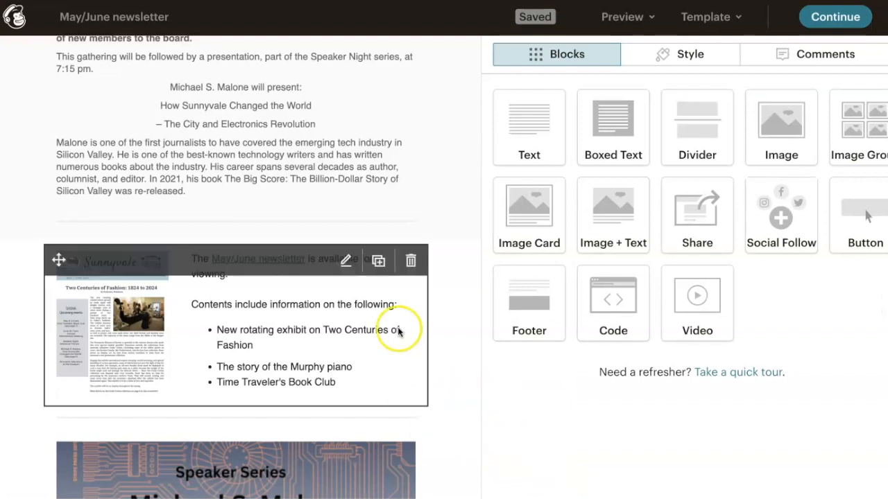
# Check the complete email layout from the logo to the Speaker Series image and continue to the campaign's final checklist
pyautogui.scroll(3, 402, 332)
pyautogui.scroll(-3, 461, 295)
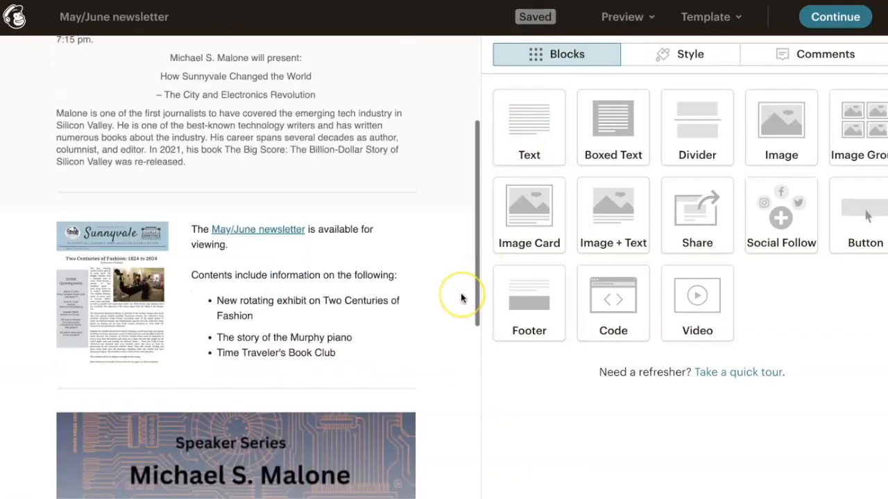
pyautogui.scroll(-3, 461, 297)
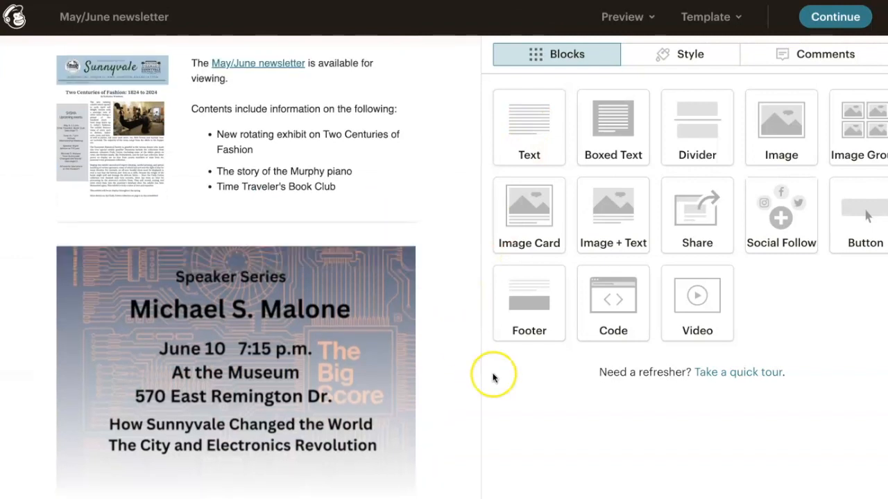
pyautogui.scroll(6, 454, 413)
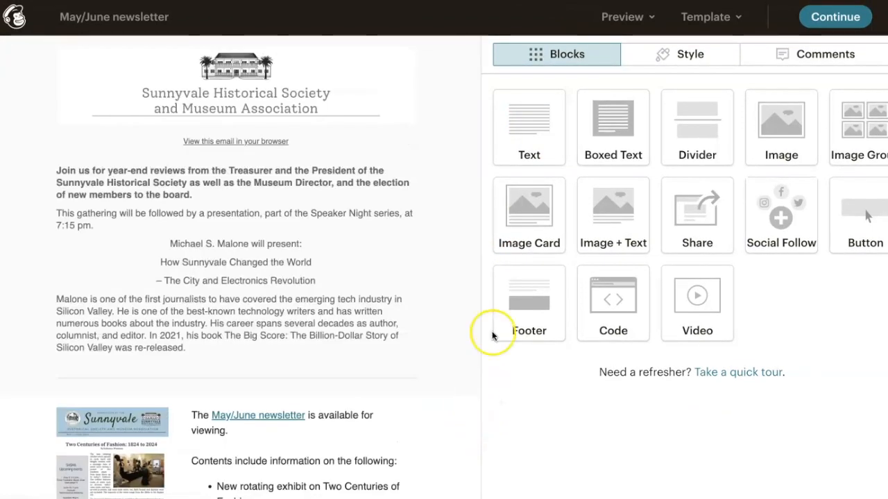
pyautogui.click(831, 20)
pyautogui.scroll(-2, 307, 257)
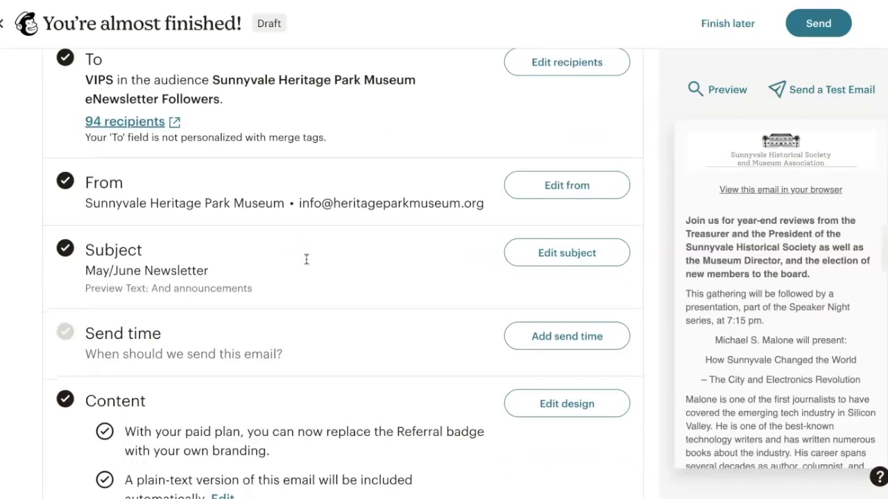
# Replace the preview text in the campaign's subject section with "Upcoming speaker night" and save it
pyautogui.click(576, 258)
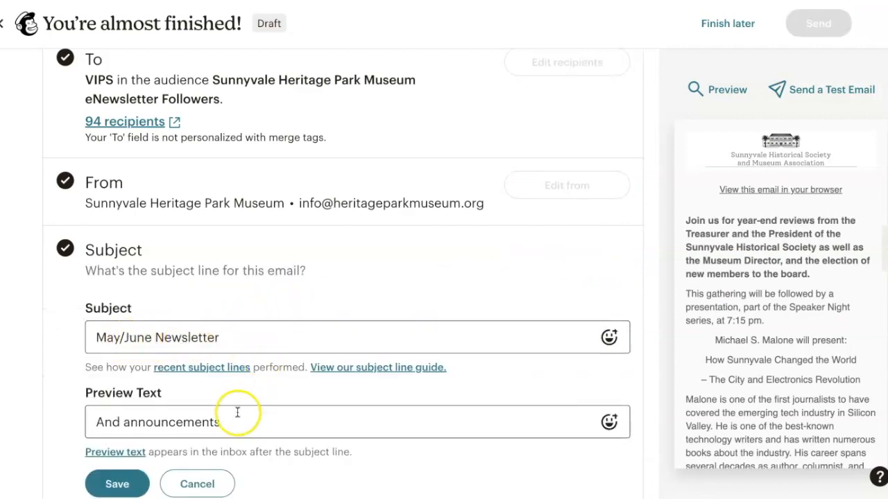
pyautogui.moveTo(228, 422); pyautogui.dragTo(68, 428)
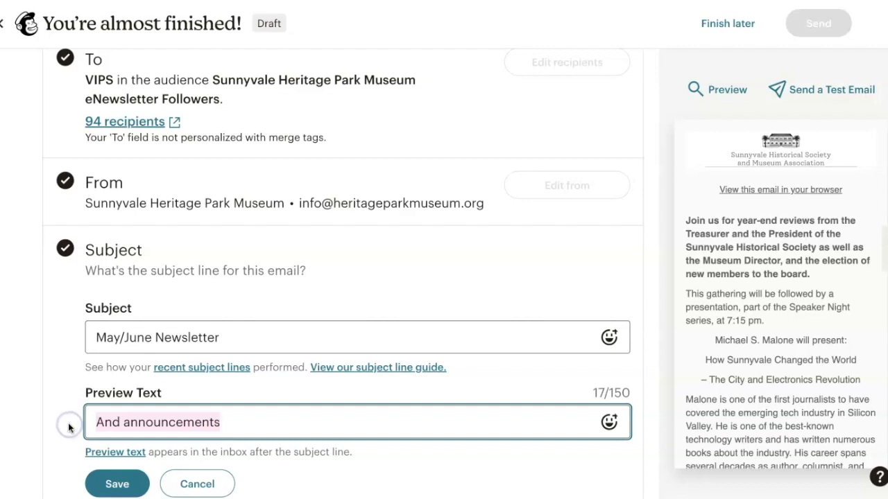
pyautogui.write('Upcoming speaker n')
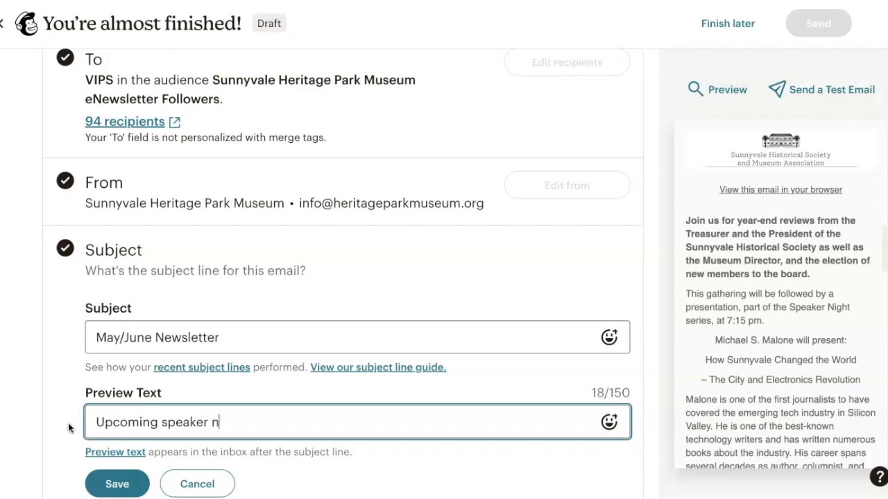
pyautogui.write('ight')
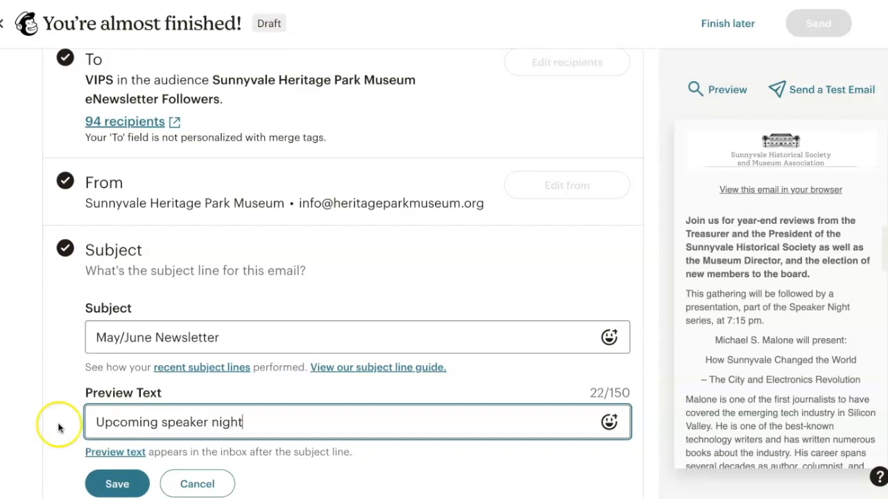
pyautogui.click(117, 484)
# Look over the campaign checklist and set up a test email to the recipient's e-mail address with the message "Hi"
pyautogui.scroll(-3, 312, 307)
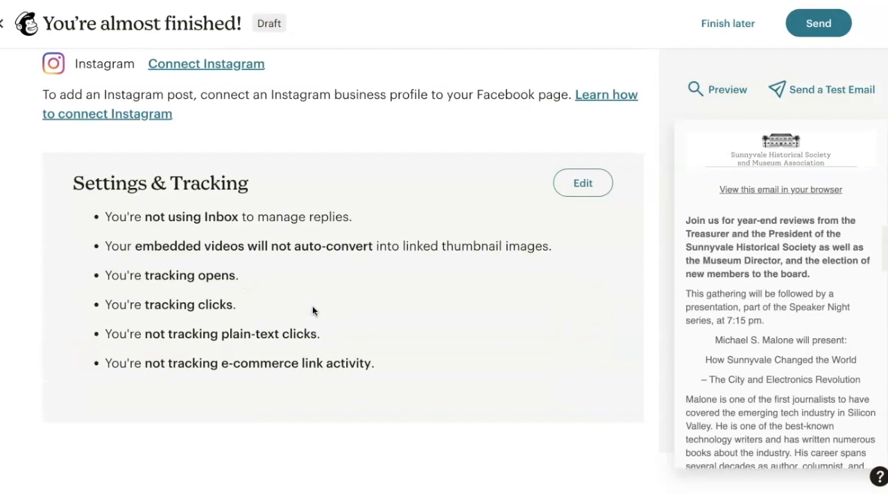
pyautogui.scroll(12, 312, 307)
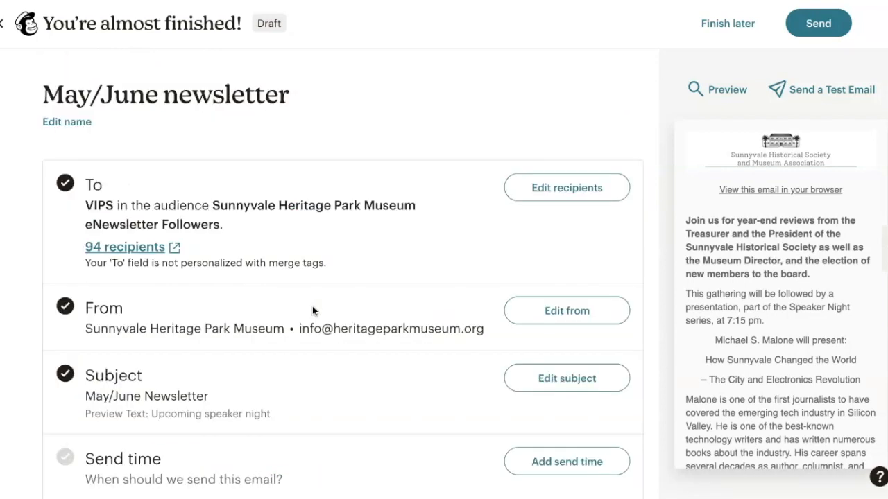
pyautogui.click(824, 100)
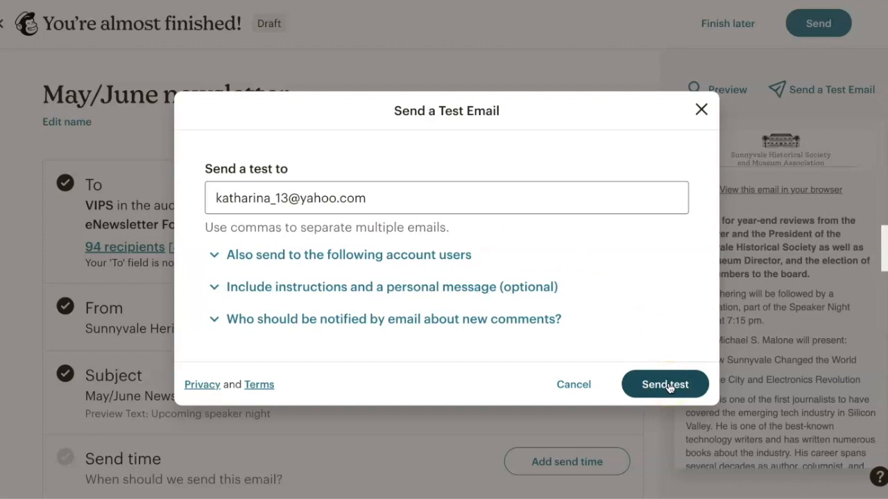
pyautogui.click(344, 287)
pyautogui.click(237, 282)
pyautogui.write('Hi')
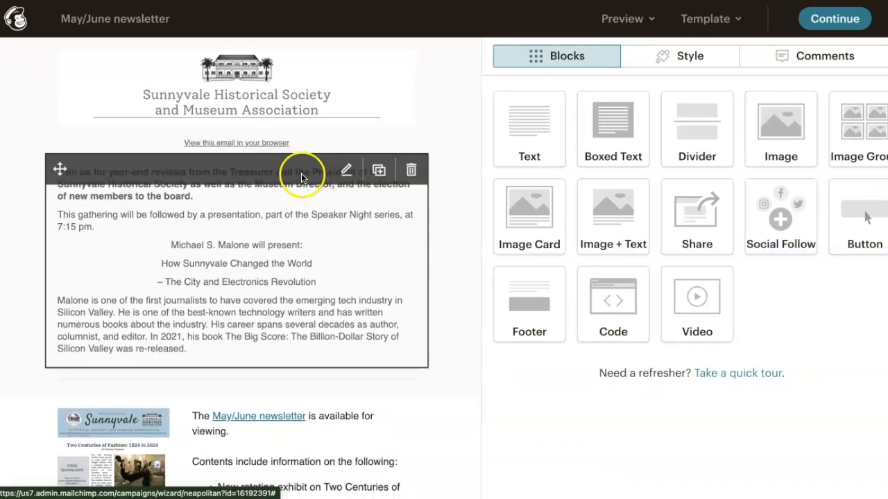
# Add the centered lines "Annual Membership Meeting", "June 10, 2024, at 7 pm" and "at the museum" above the block's "Join us" paragraph
pyautogui.click(284, 220)
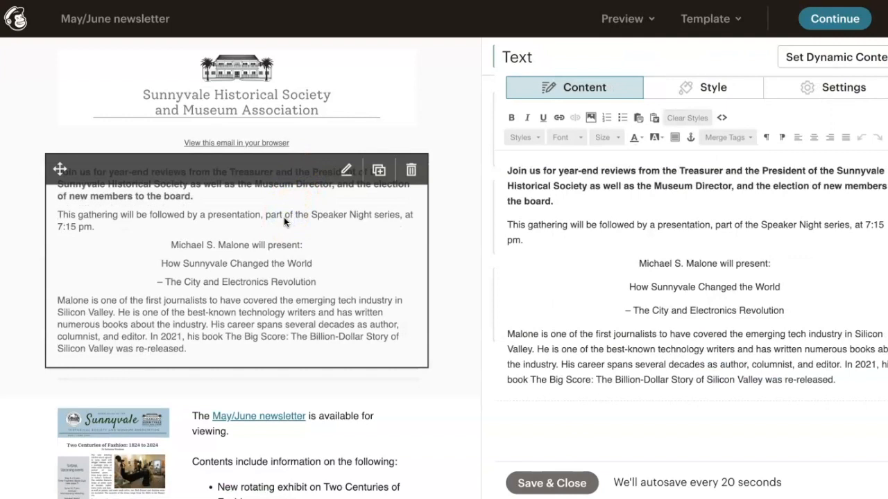
pyautogui.click(495, 171)
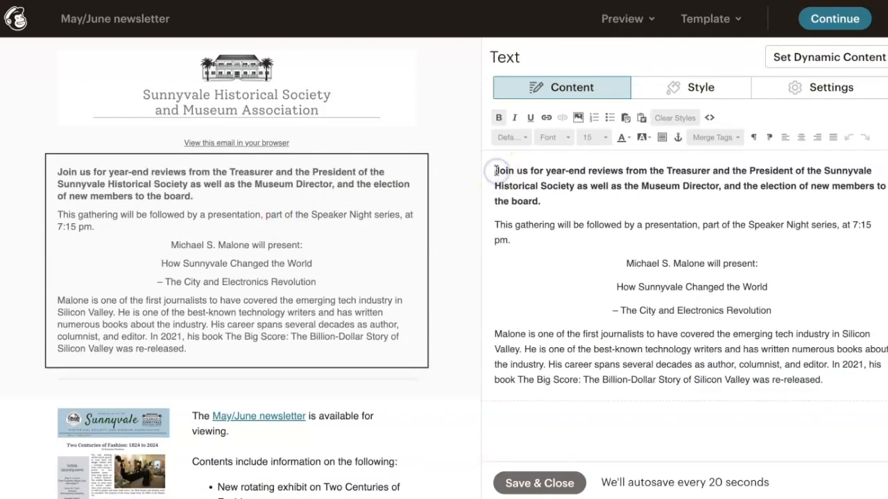
pyautogui.press('Return')
pyautogui.write('Annual Membership Meeting June 10, 2024, at 7 pm at the museum')
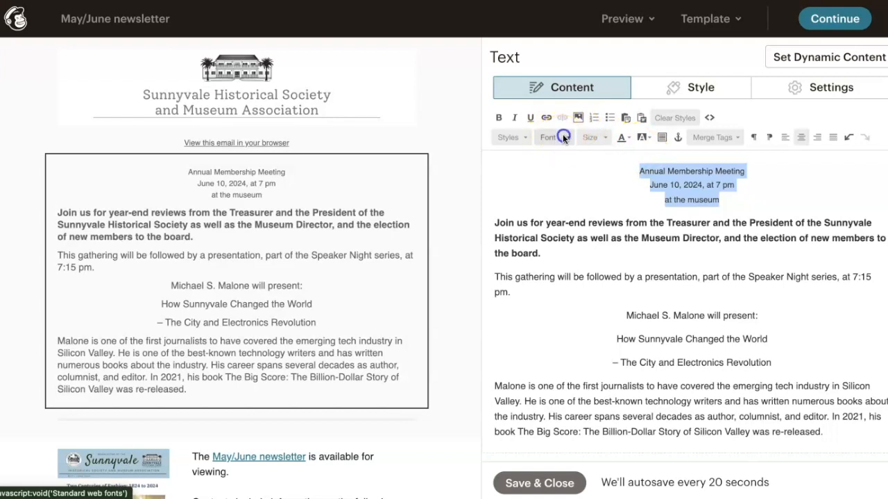
# Make the three centered meeting lines bold at size 15 and the "Join us" paragraph regular weight, saving the text block
pyautogui.click(589, 136)
pyautogui.click(595, 212)
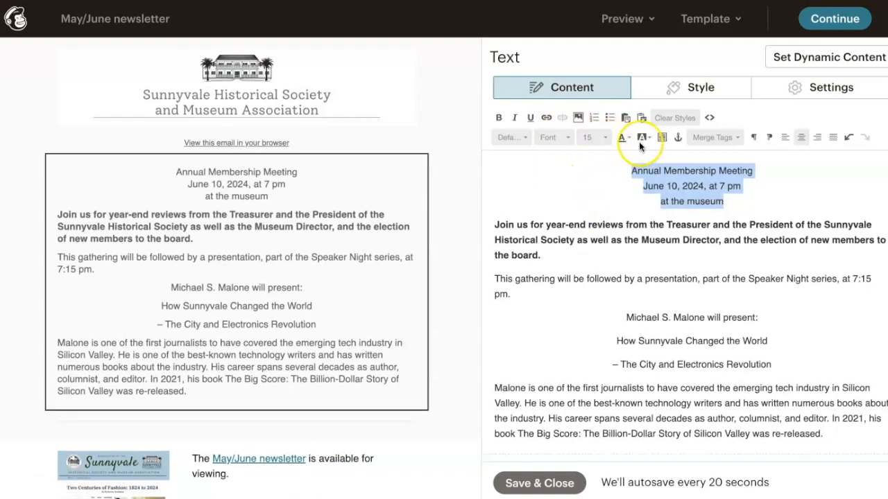
pyautogui.click(498, 117)
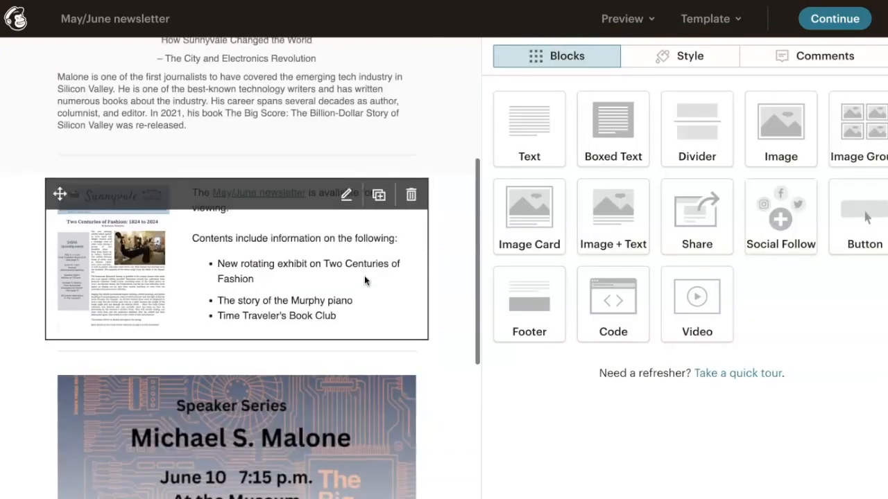
pyautogui.scroll(1, 364, 275)
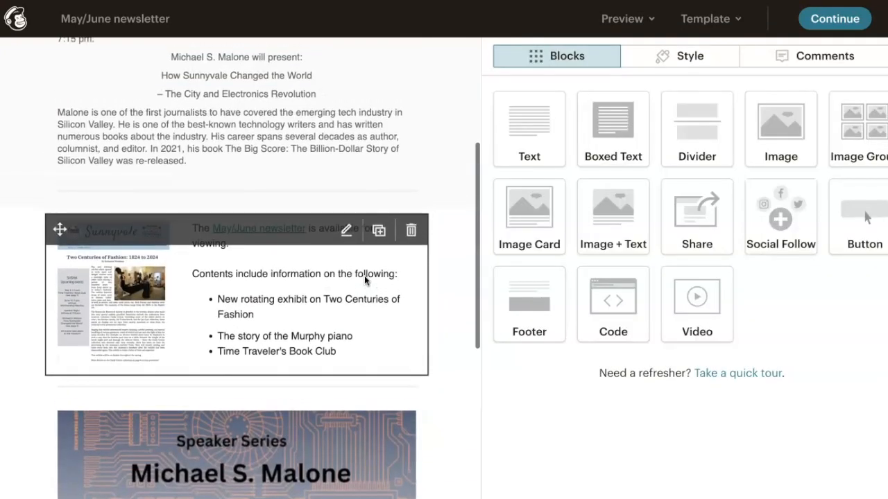
pyautogui.scroll(5, 364, 275)
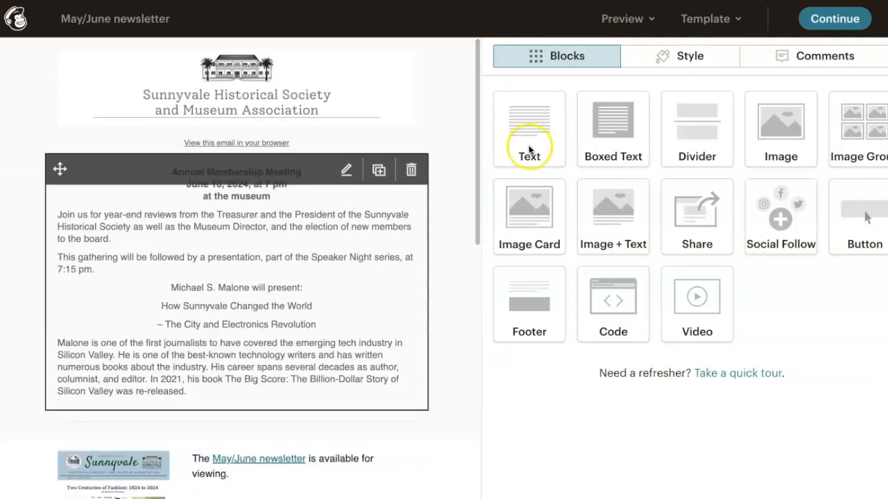
# Continue to the campaign checklist and review its recipients, sender, subject, send time, content and sharing sections
pyautogui.click(830, 24)
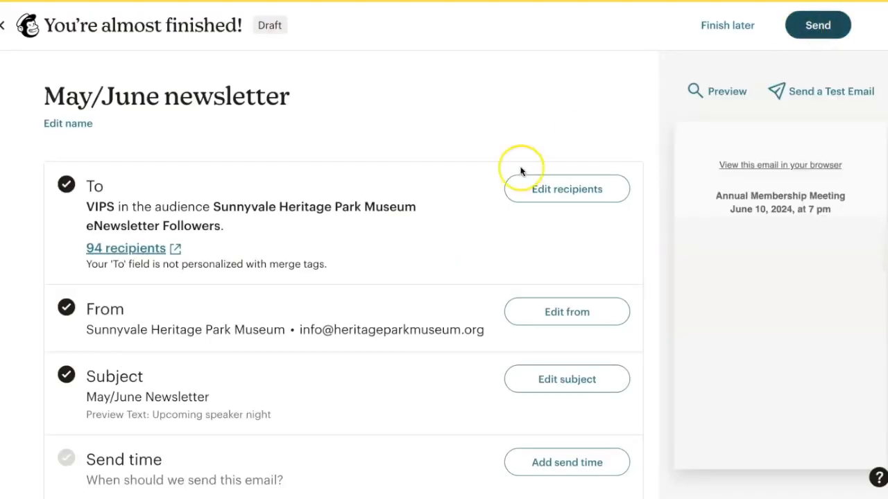
pyautogui.scroll(-1, 392, 256)
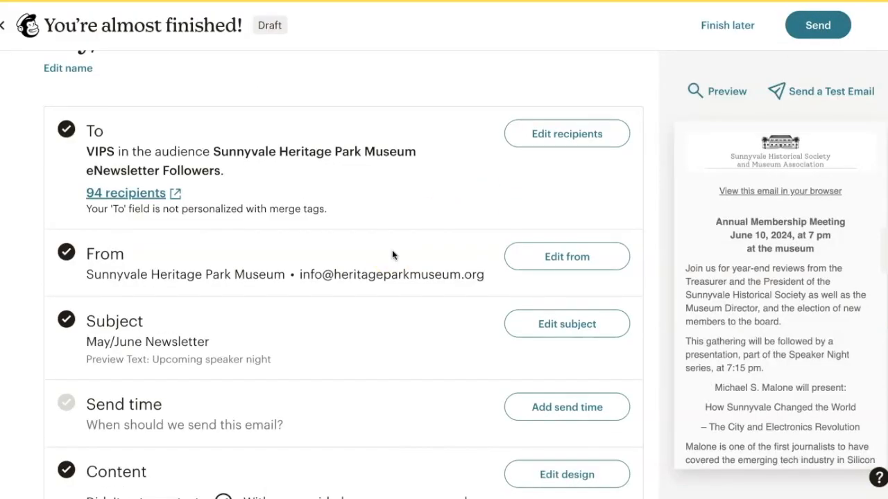
pyautogui.scroll(-1, 392, 255)
pyautogui.scroll(-2, 264, 269)
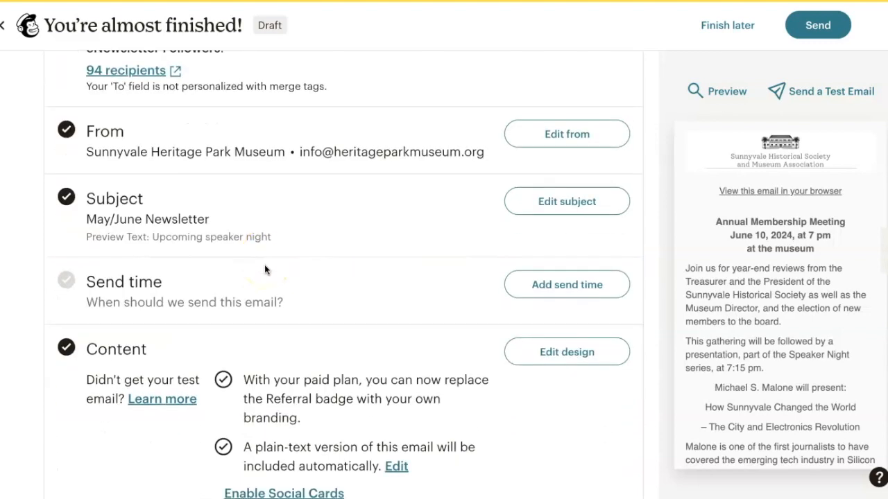
pyautogui.scroll(-1, 265, 269)
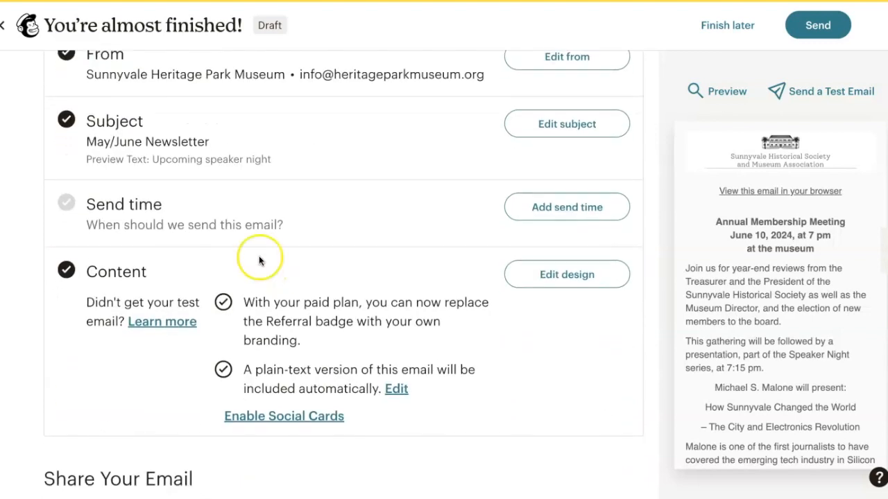
pyautogui.scroll(-7, 263, 170)
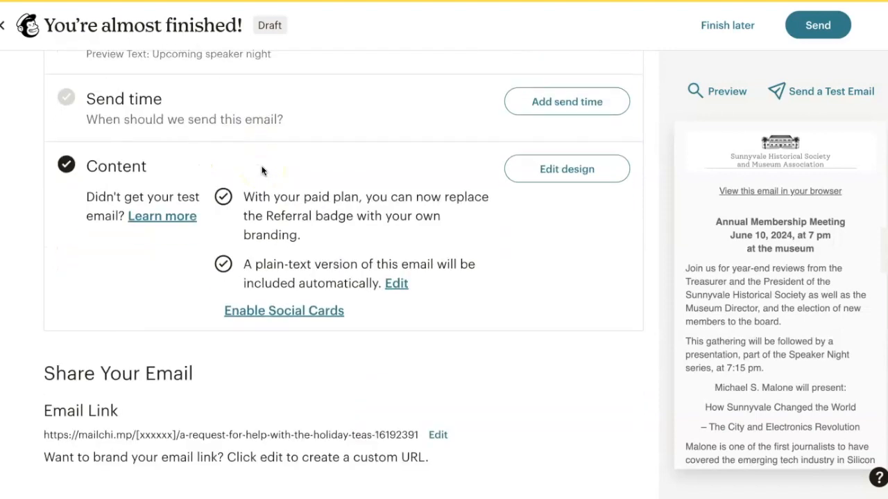
pyautogui.scroll(10, 262, 170)
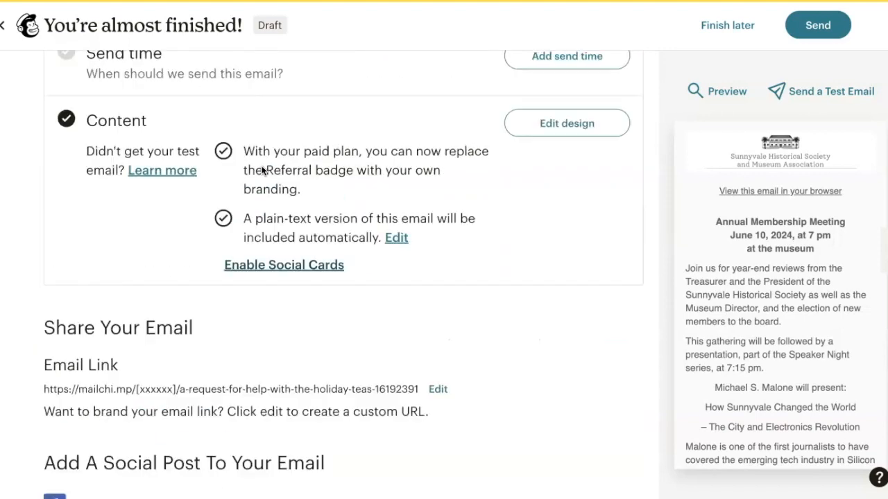
# Set the campaign's send time to "Send now" and save the selection
pyautogui.click(827, 31)
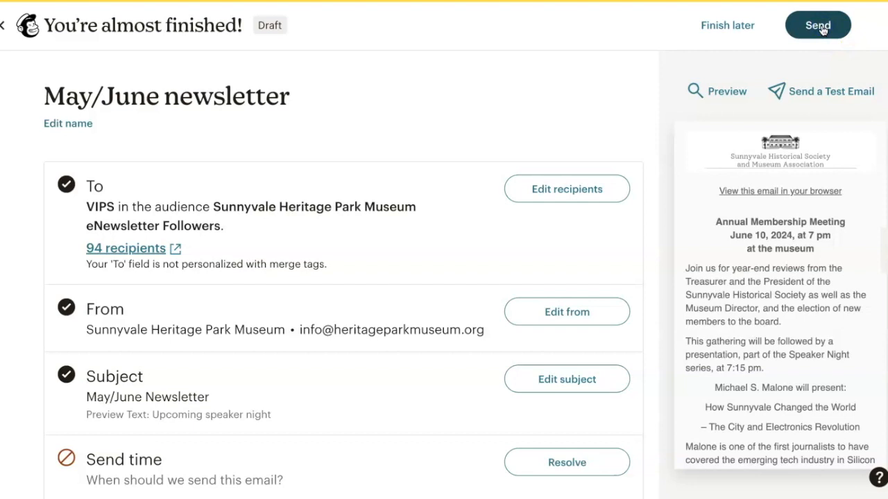
pyautogui.click(821, 32)
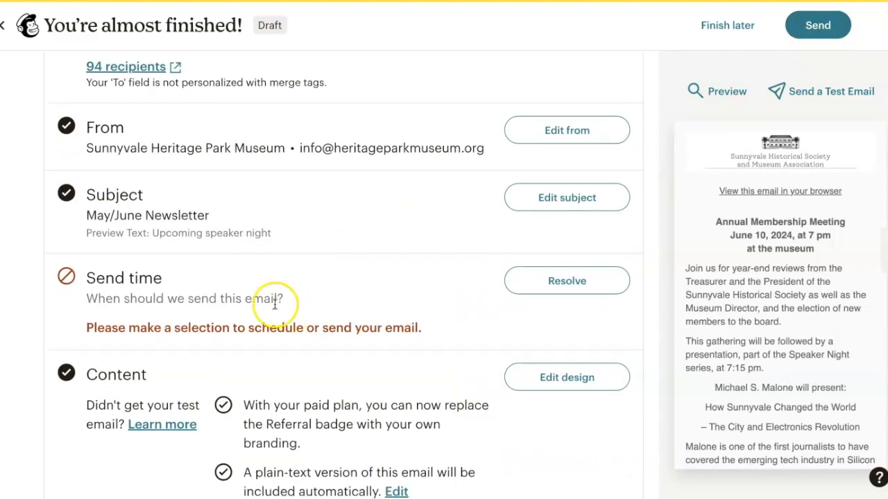
pyautogui.click(570, 283)
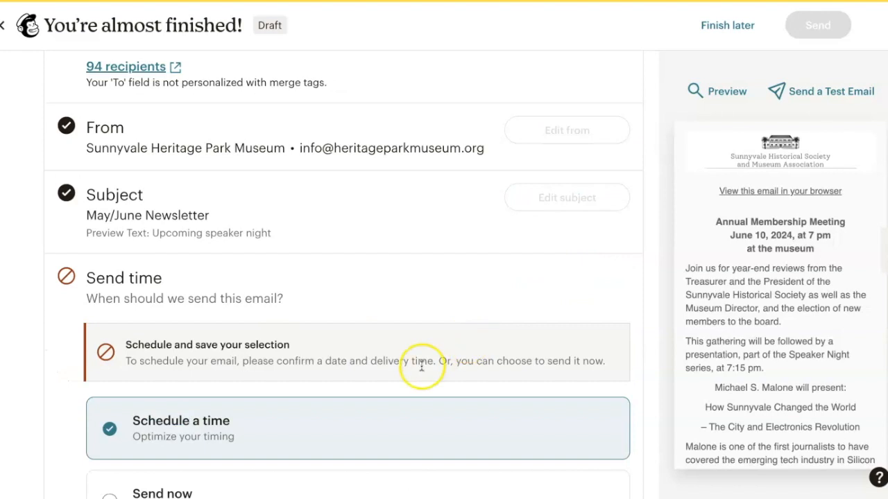
pyautogui.click(111, 392)
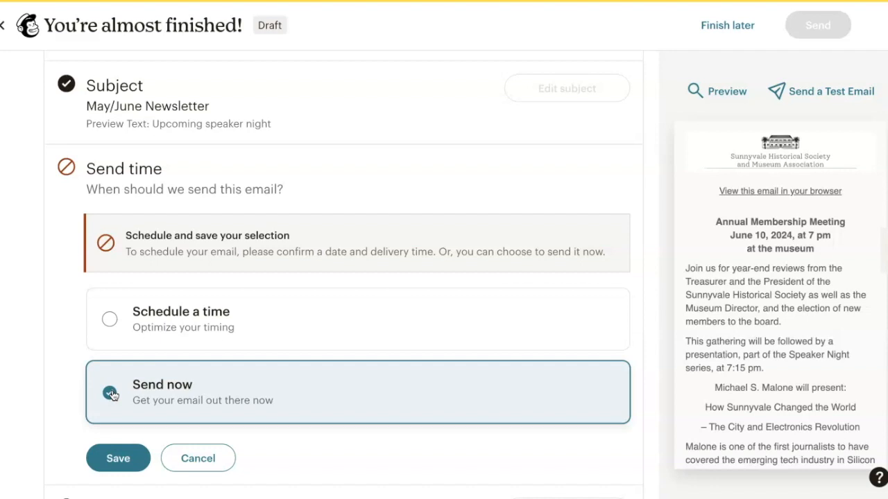
pyautogui.click(119, 459)
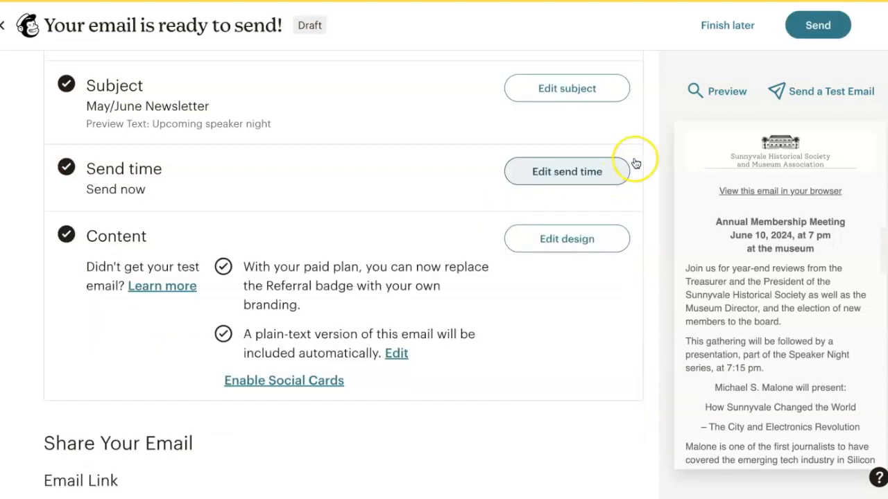
# Send the May/June newsletter to the Sunnyvale Heritage Park Museum eNewsletter Followers audience and look over the sending summary
pyautogui.click(819, 27)
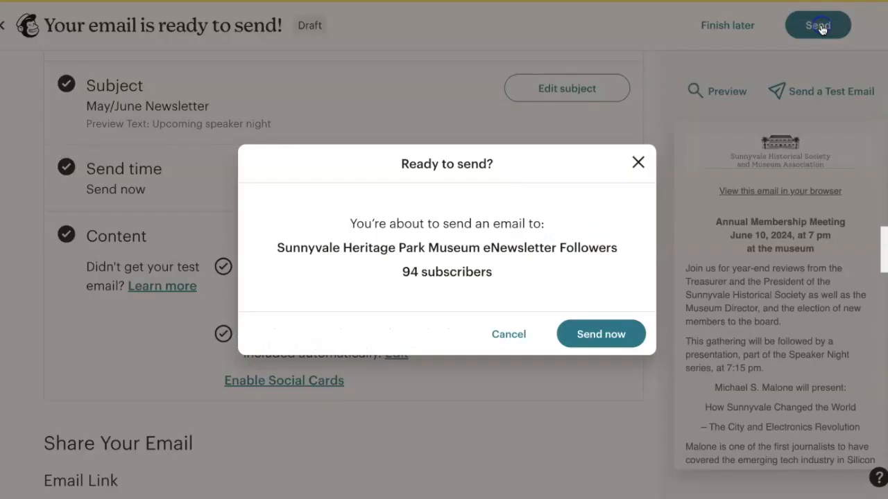
pyautogui.click(600, 332)
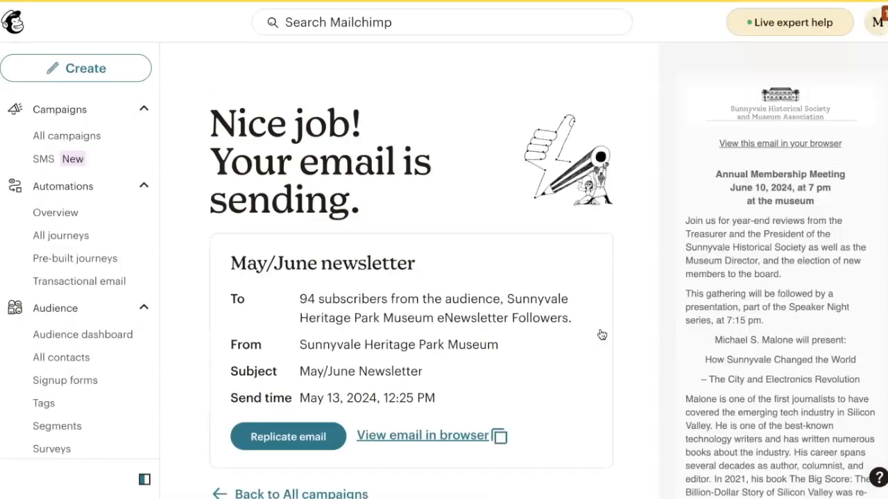
pyautogui.scroll(-3, 468, 298)
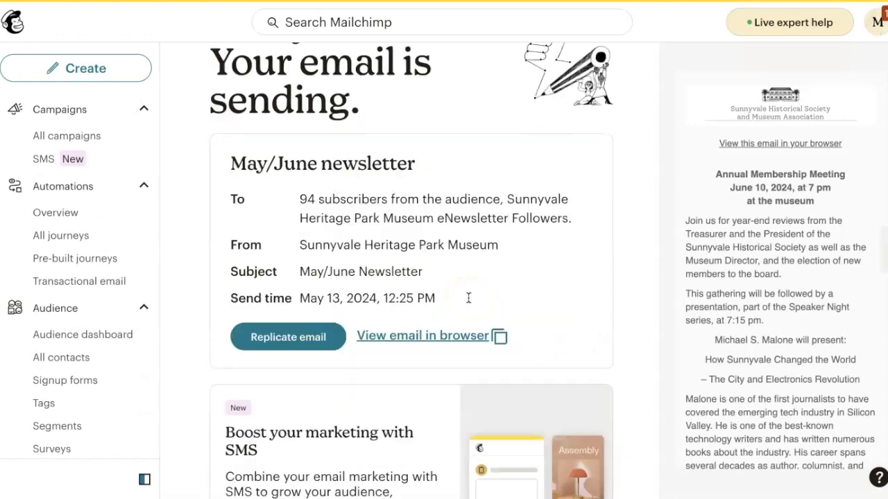